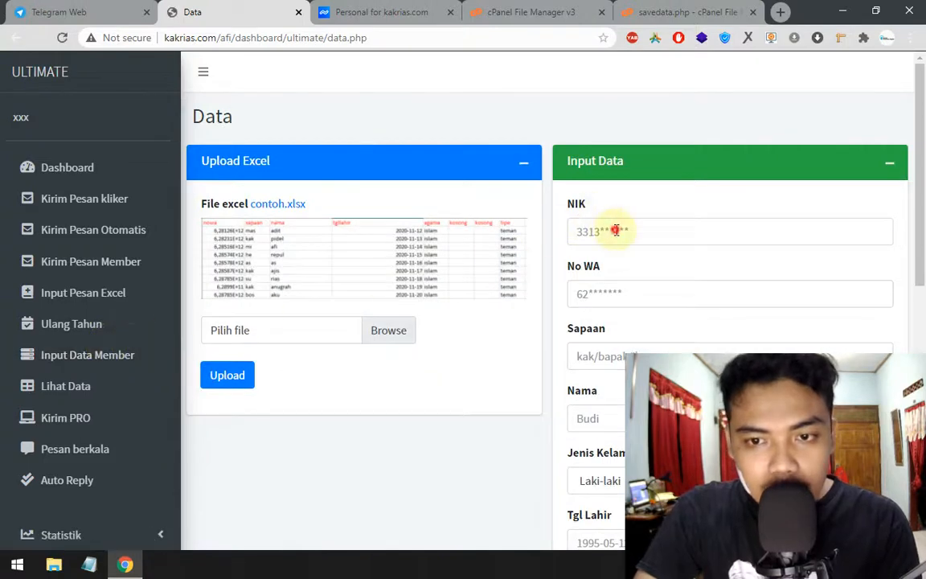
Enter the member's NIK and WhatsApp number in the Input Data form.
left_click(616, 230)
left_click(622, 297)
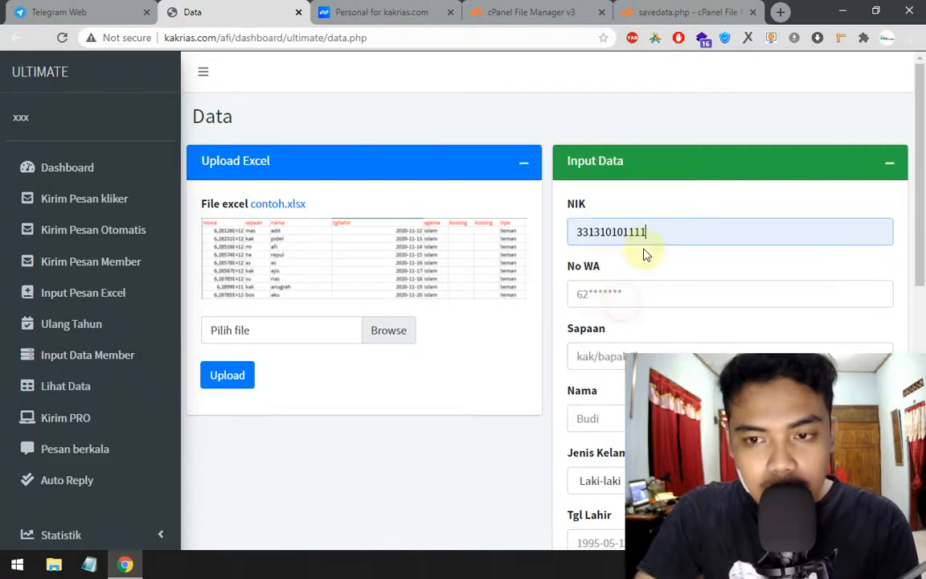
type("9")
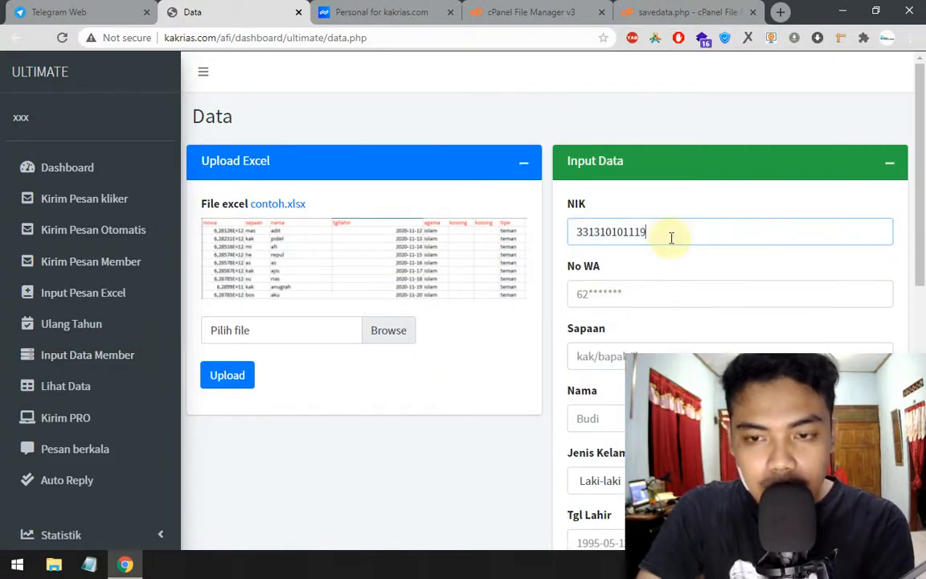
left_click(664, 293)
left_click(657, 327)
Set Sapaan to "kak" and Nama to "cv karunia abadi sejahtera" in the Input Data form.
scroll(655, 289, "down", 3)
left_click(647, 138)
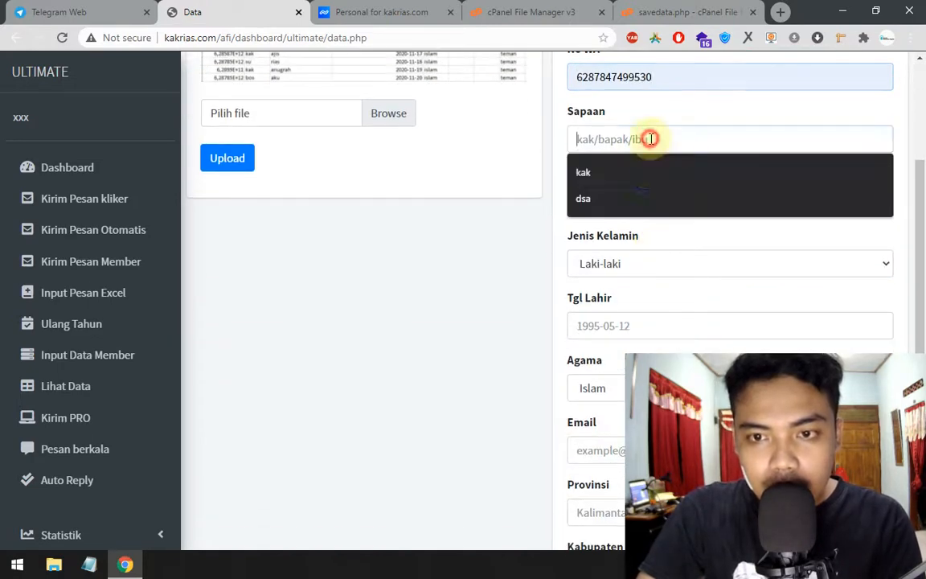
left_click(647, 174)
left_click(648, 202)
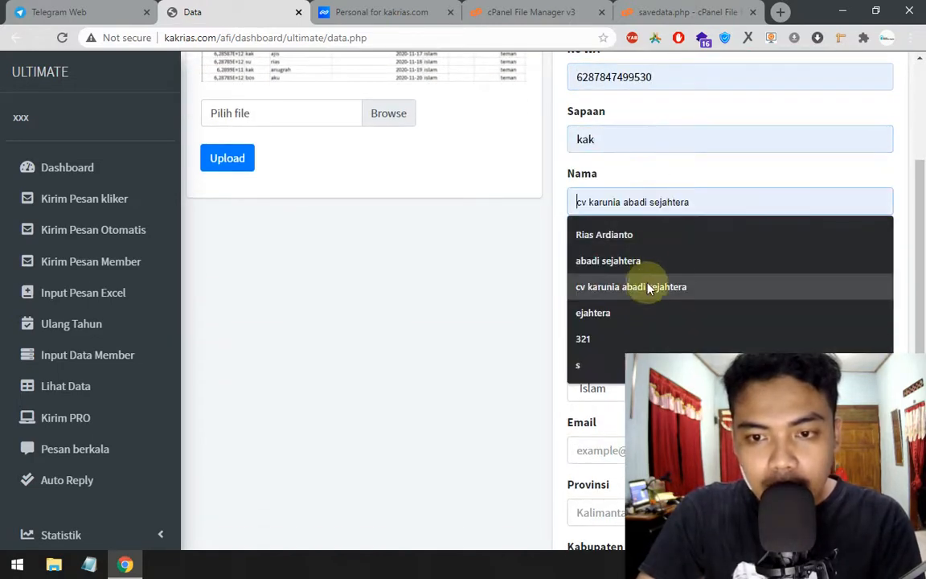
left_click(654, 286)
Fill in the member's date of birth and e-mail address from the saved suggestions.
scroll(653, 292, "down", 2)
left_click(641, 183)
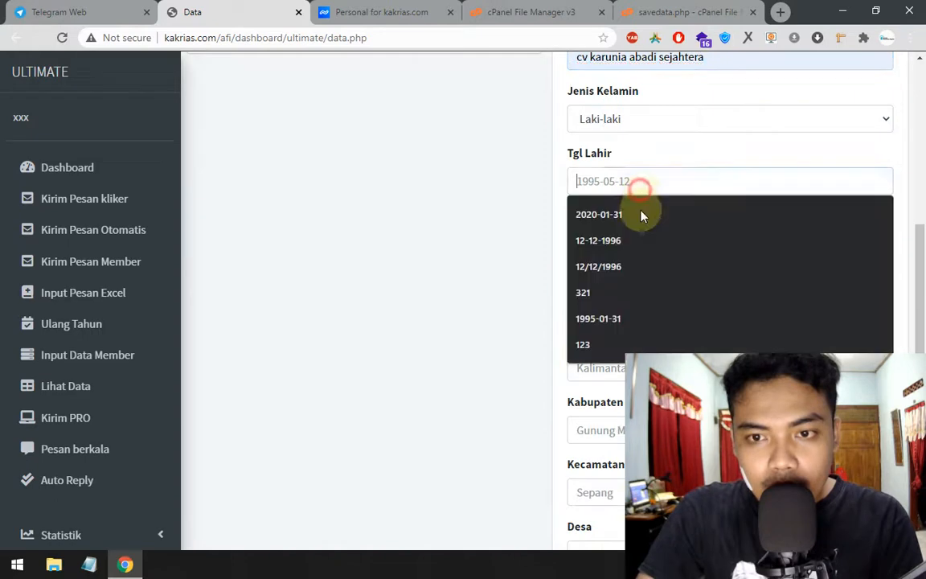
left_click(641, 214)
scroll(641, 217, "down", 1)
left_click(640, 220)
left_click(632, 318)
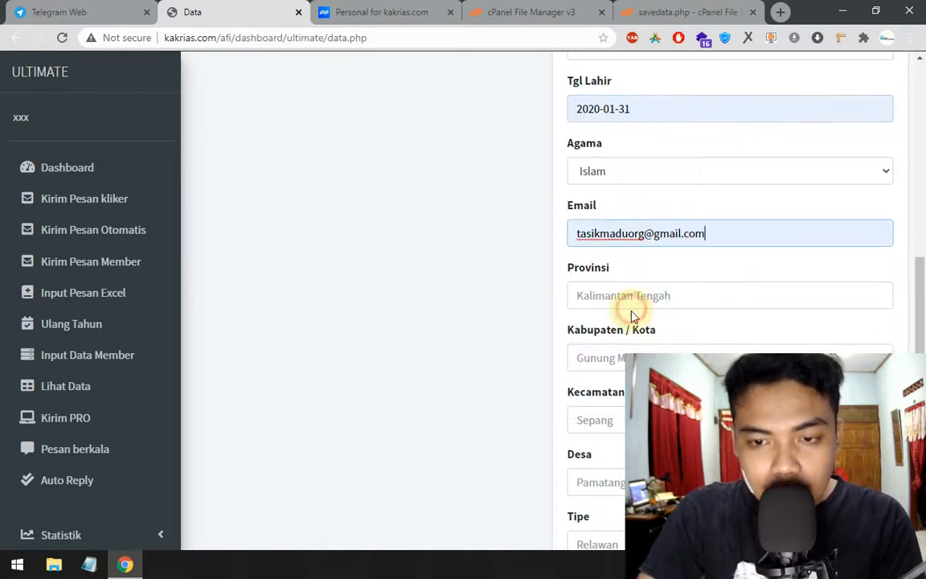
Fill in the member's address fields: Provinsi, Kabupaten / Kota, Kecamatan and Desa.
left_click(634, 299)
left_click(637, 326)
left_click(638, 357)
left_click(635, 388)
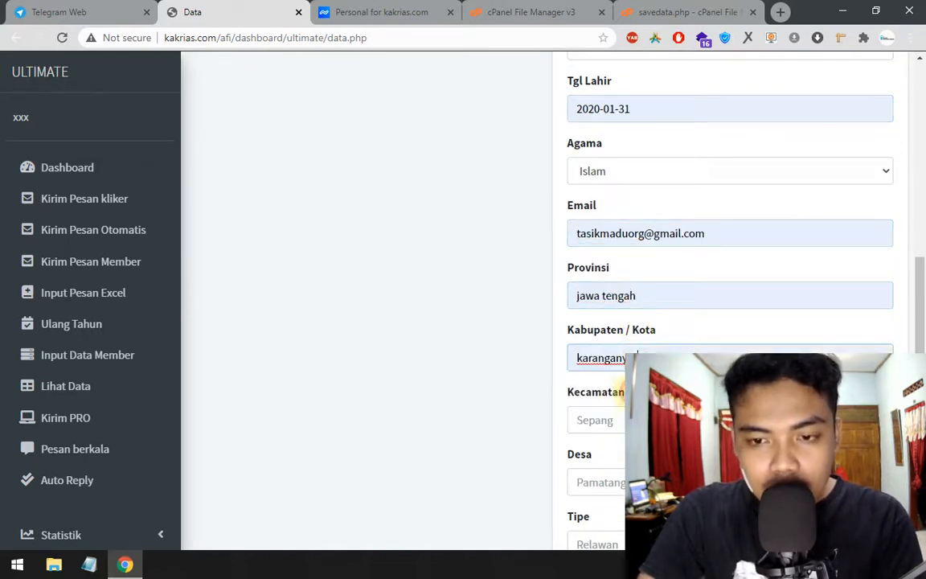
scroll(640, 322, "down", 2)
left_click(641, 289)
left_click(641, 321)
left_click(629, 351)
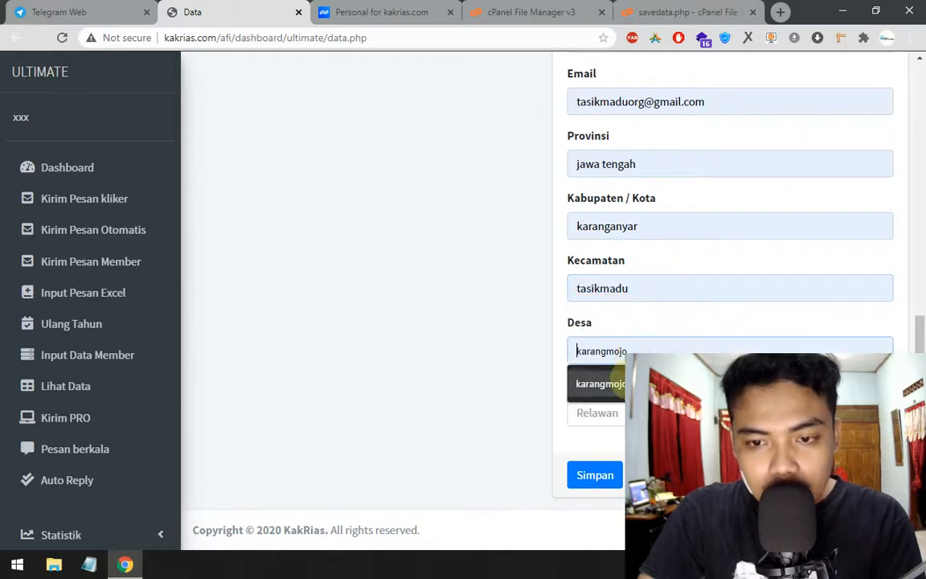
Set Tipe to "coba", try to save the member data and dismiss the resulting alert.
left_click(619, 411)
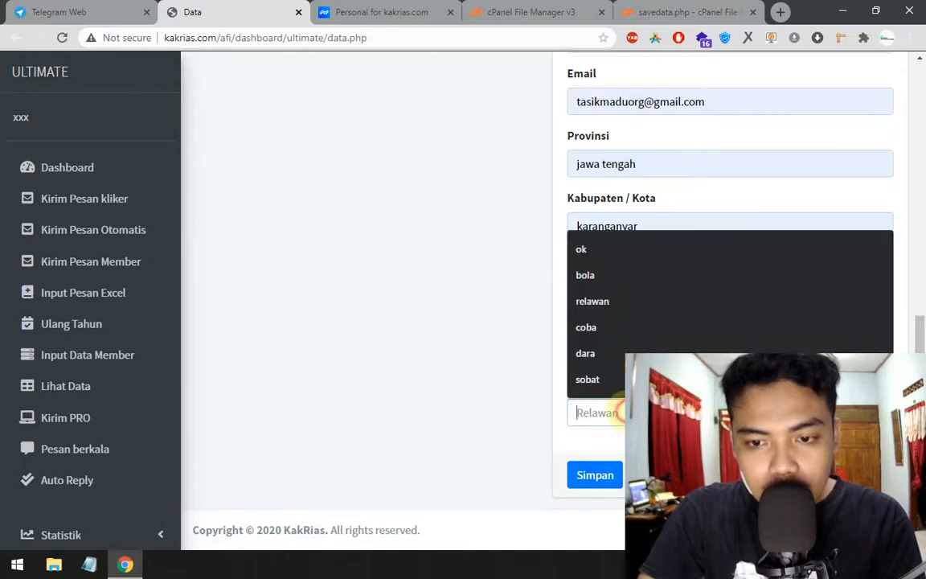
left_click(626, 330)
left_click(589, 475)
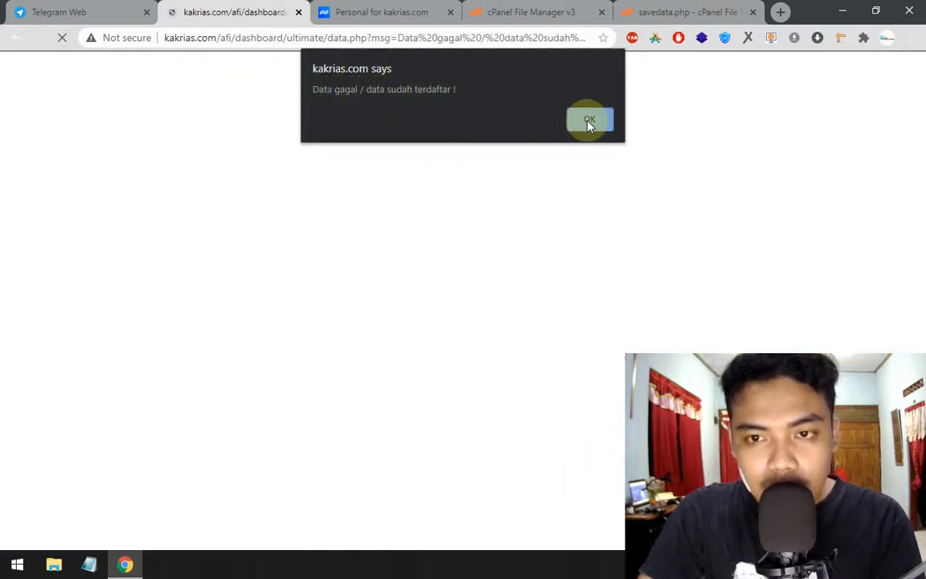
left_click(589, 122)
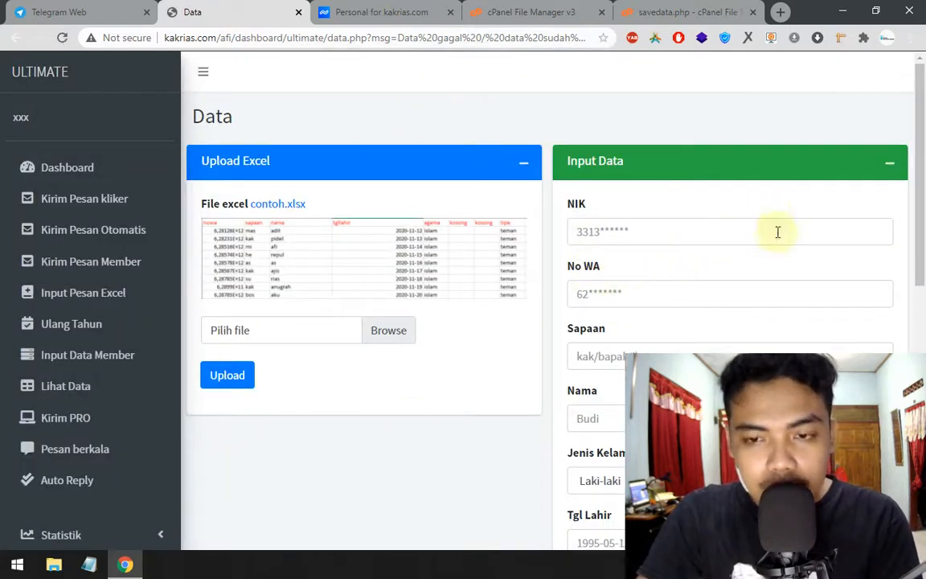
Enter a new NIK with a changed last digit and choose a different WhatsApp number for the member.
left_click(614, 230)
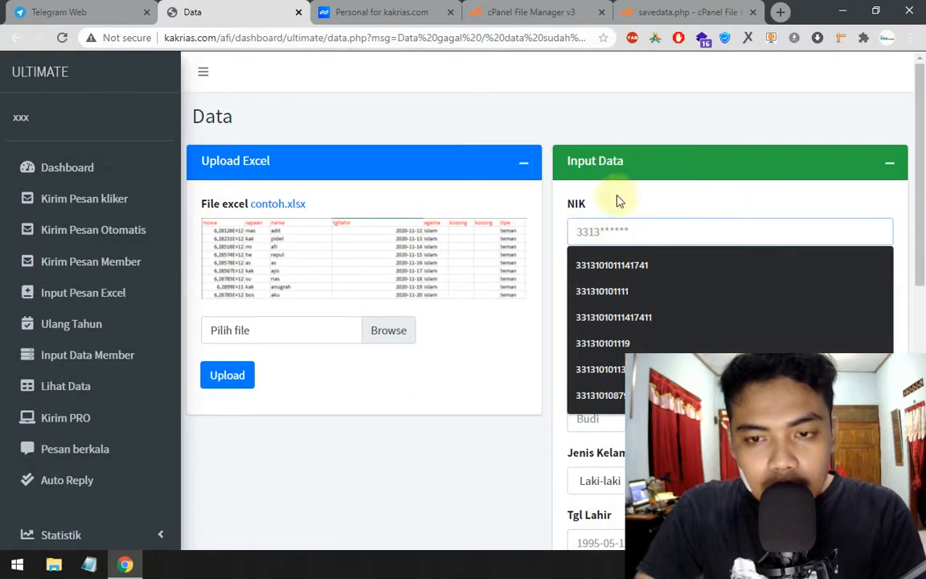
left_click(644, 191)
left_click(627, 299)
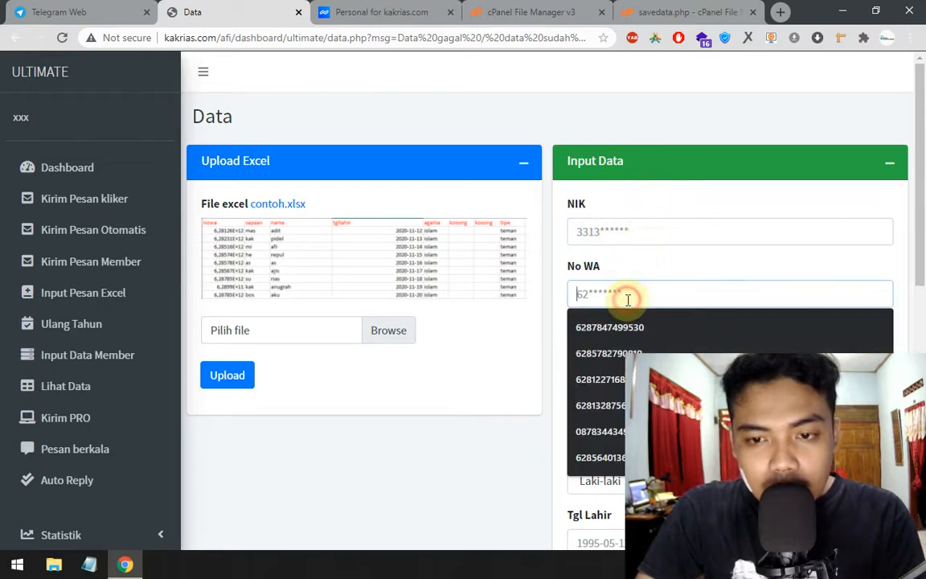
left_click(639, 237)
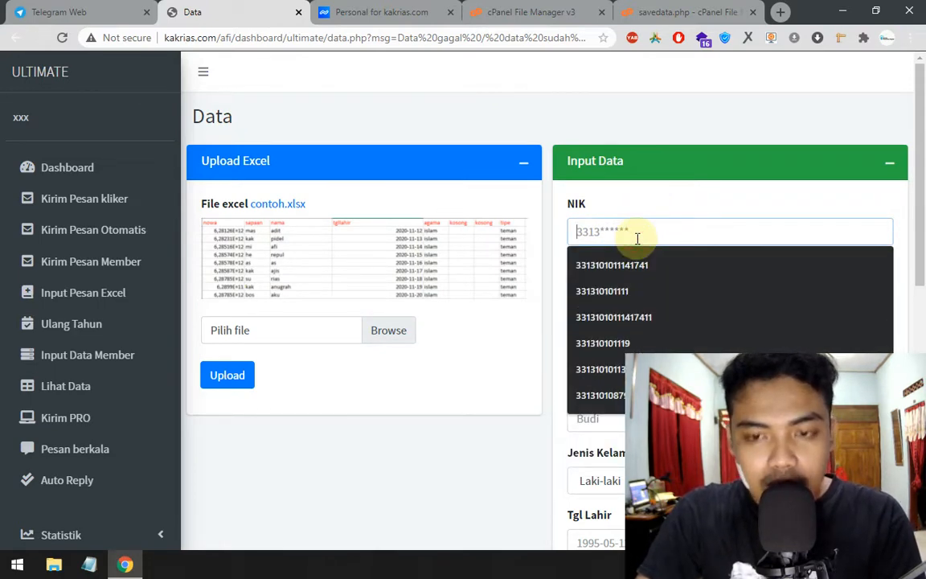
left_click(635, 291)
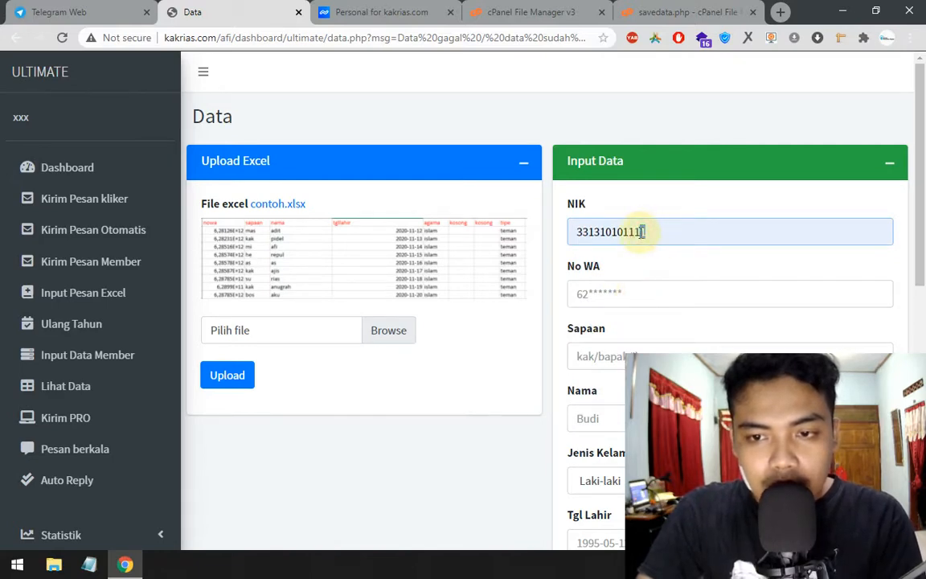
key("BackSpace")
type("8")
left_click(647, 299)
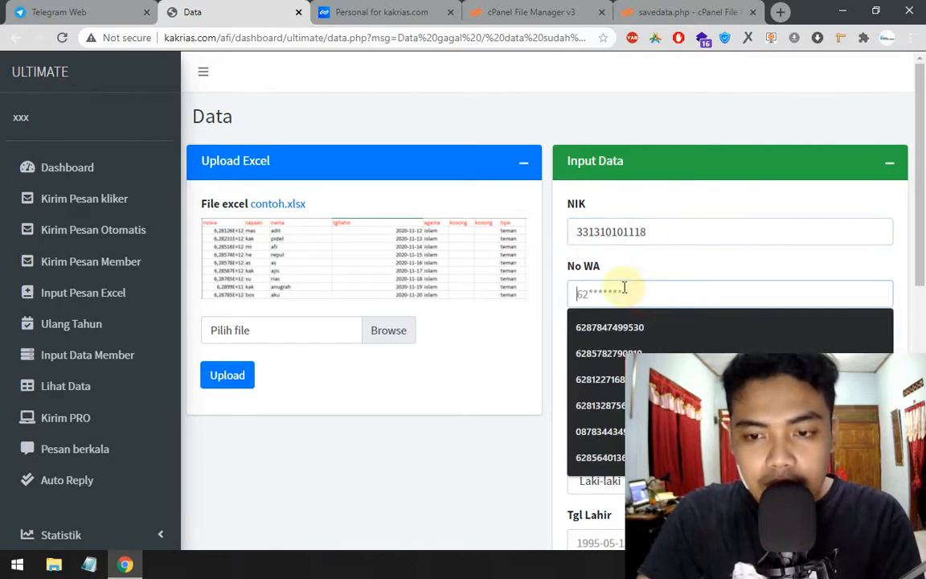
left_click(643, 352)
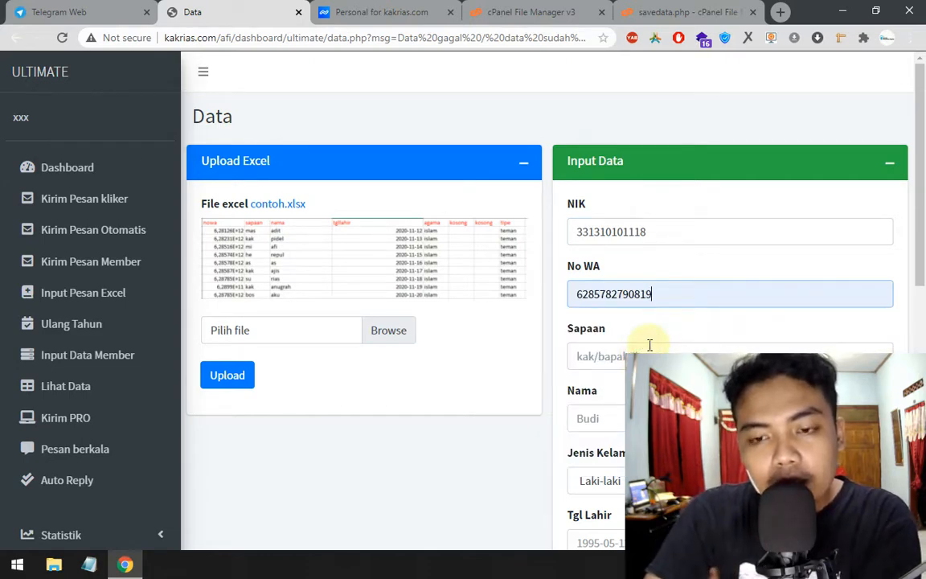
Examine the NIK and the WhatsApp number entered in the Input Data form.
scroll(650, 344, "down", 2)
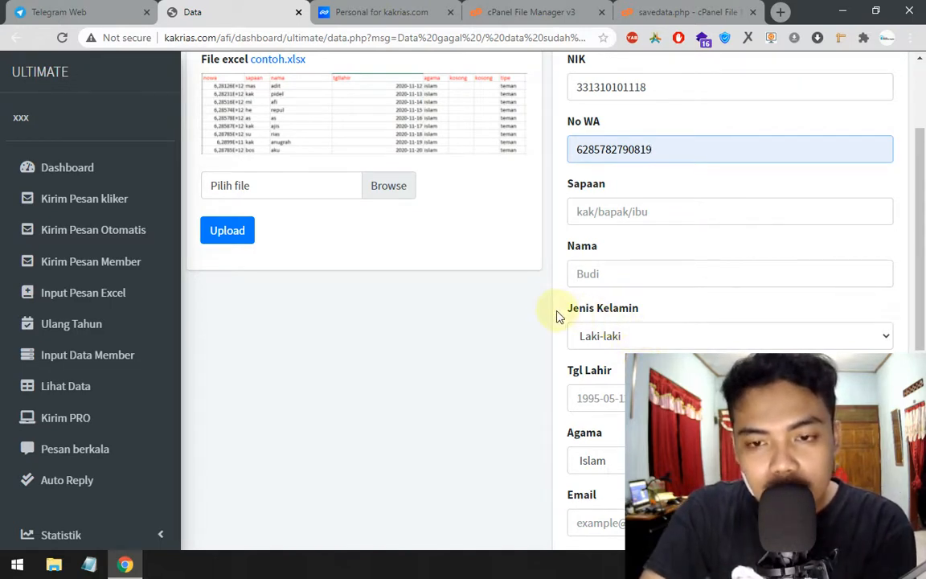
scroll(560, 315, "up", 3)
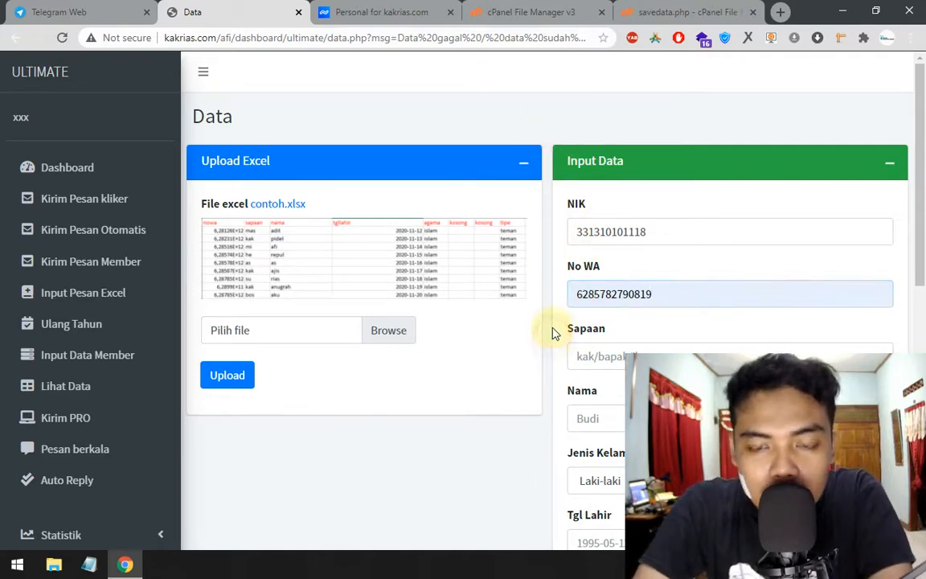
left_click(667, 355)
left_click(661, 230)
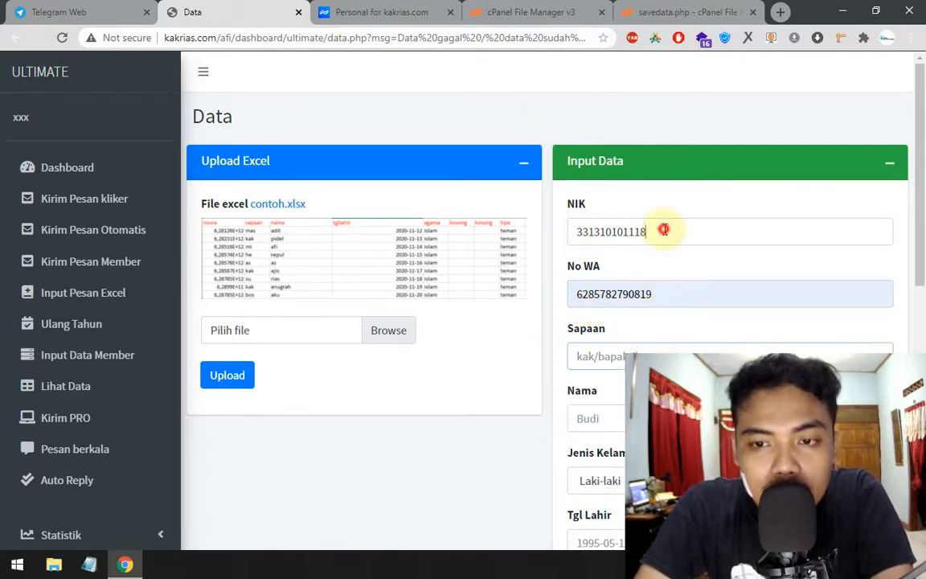
scroll(743, 273, "down", 1)
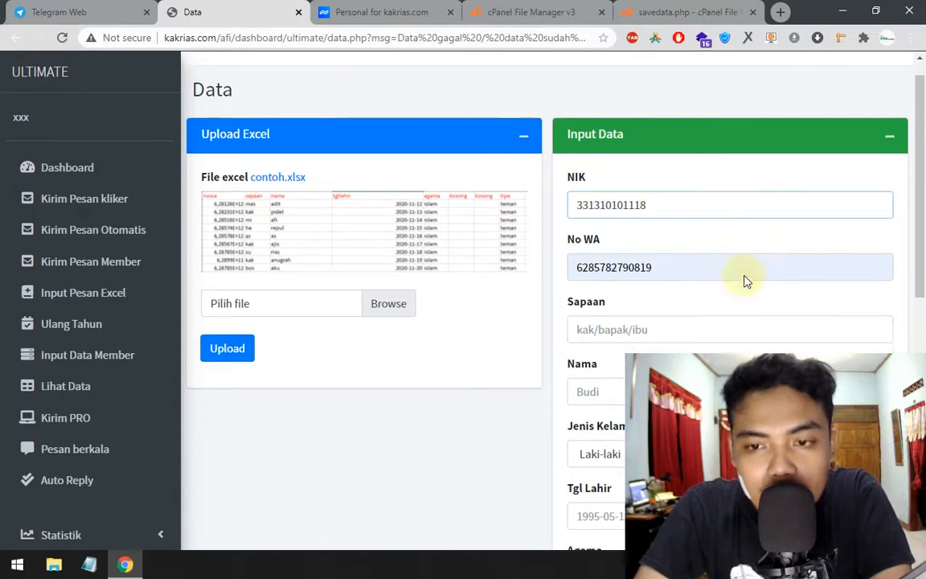
left_click(679, 224)
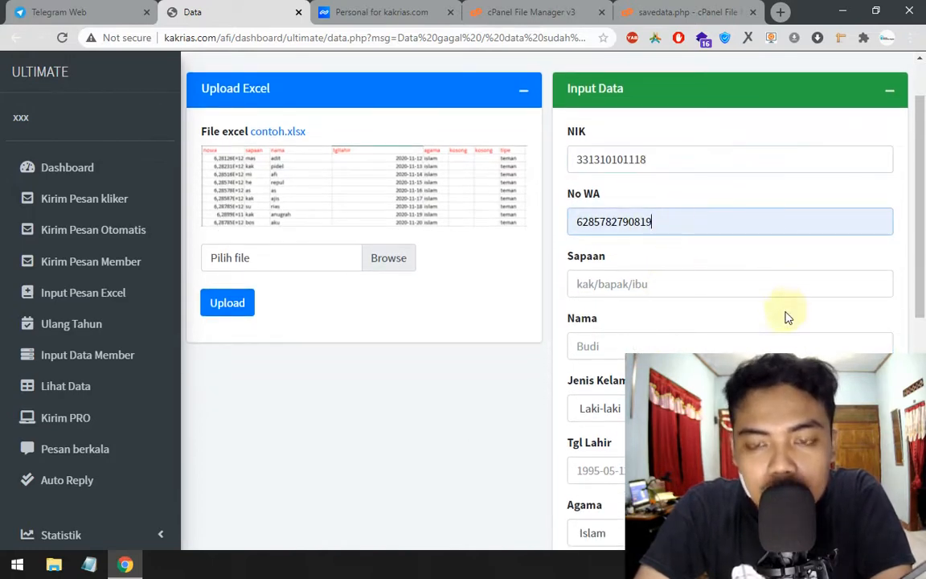
double_click(653, 224)
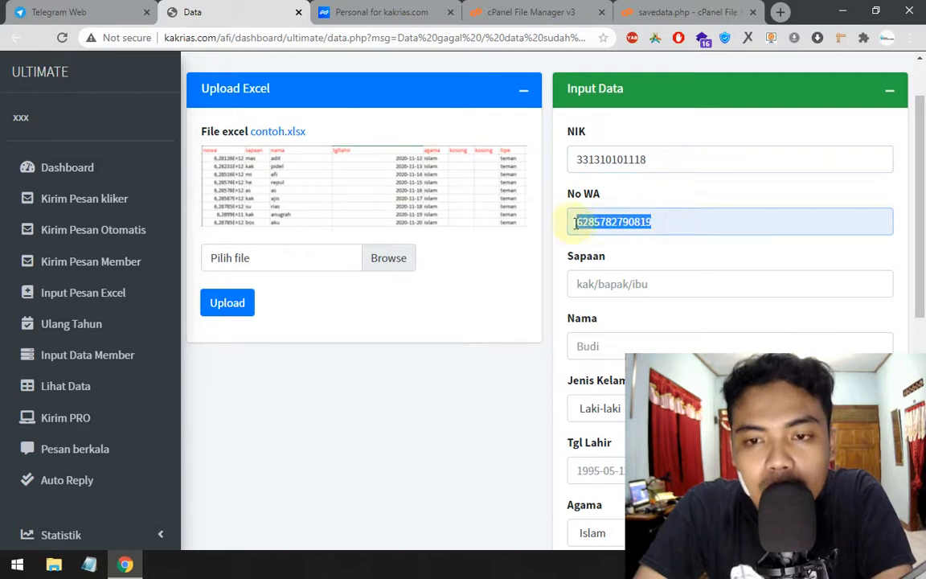
left_click_drag(646, 223, 574, 226)
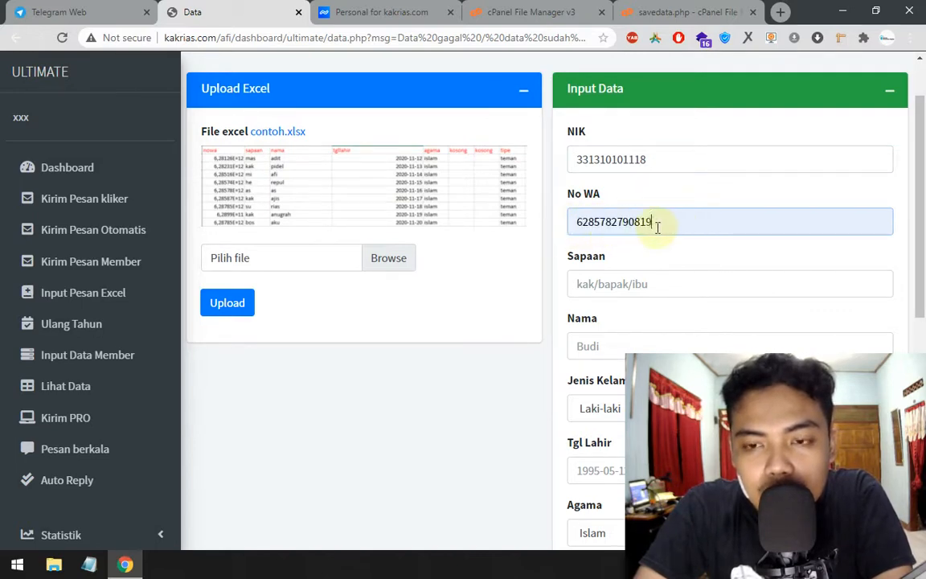
left_click_drag(656, 227, 576, 224)
left_click(613, 221)
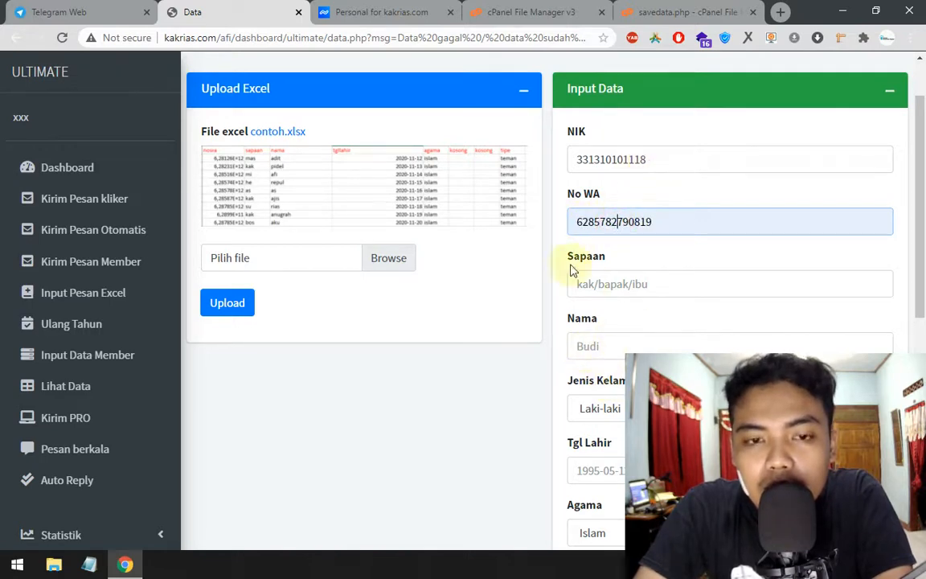
Set Sapaan to "kak" and Nama to "abadi sejahtera" in the Input Data form.
left_click(659, 273)
left_click(658, 313)
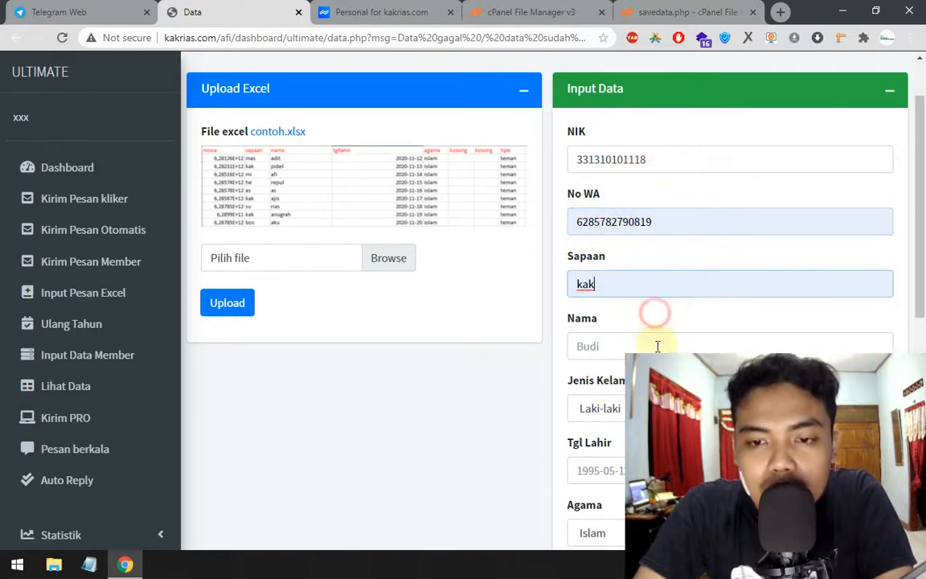
left_click(653, 345)
scroll(656, 329, "down", 1)
left_click(652, 330)
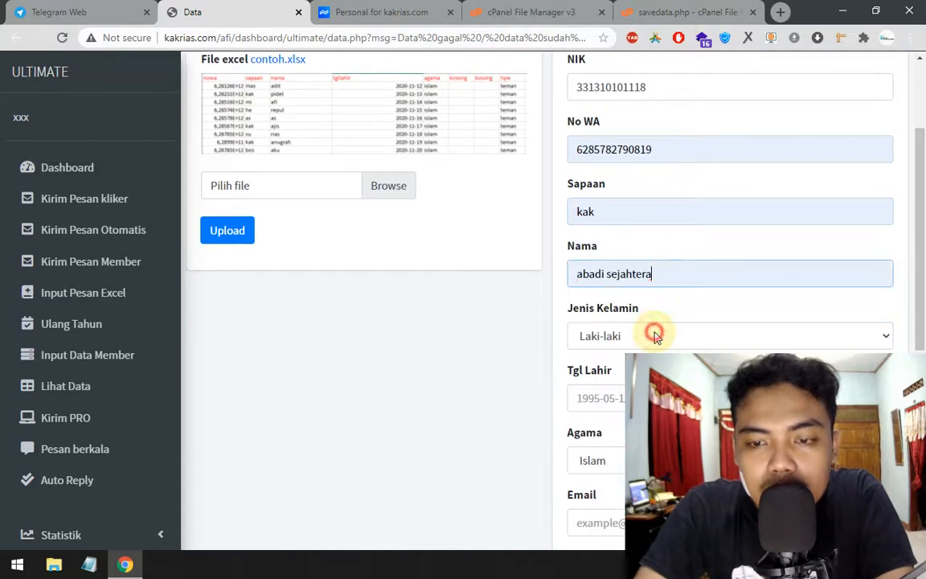
Fill in the member's date of birth and choose a different e-mail address from the saved suggestions.
scroll(670, 297, "down", 1)
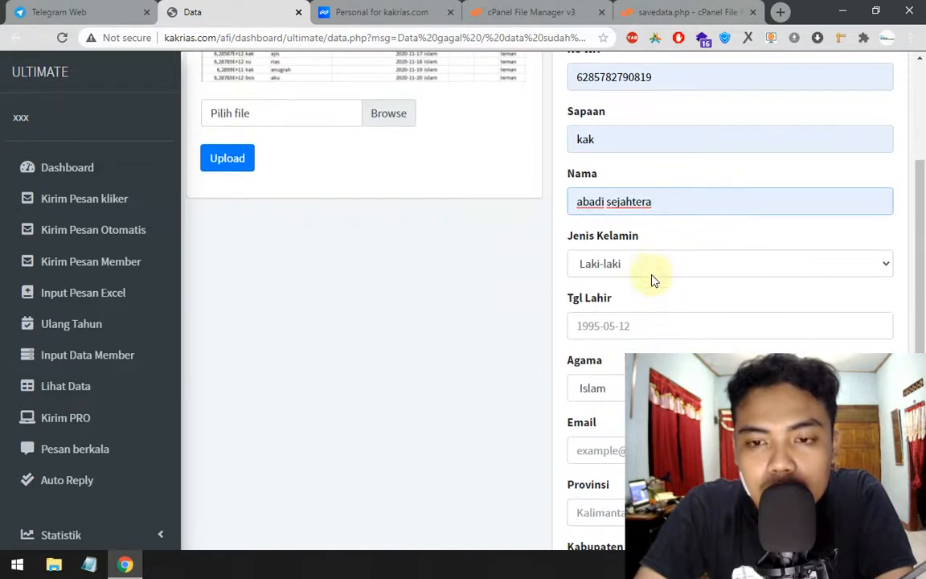
left_click(653, 322)
left_click(653, 358)
scroll(652, 353, "down", 1)
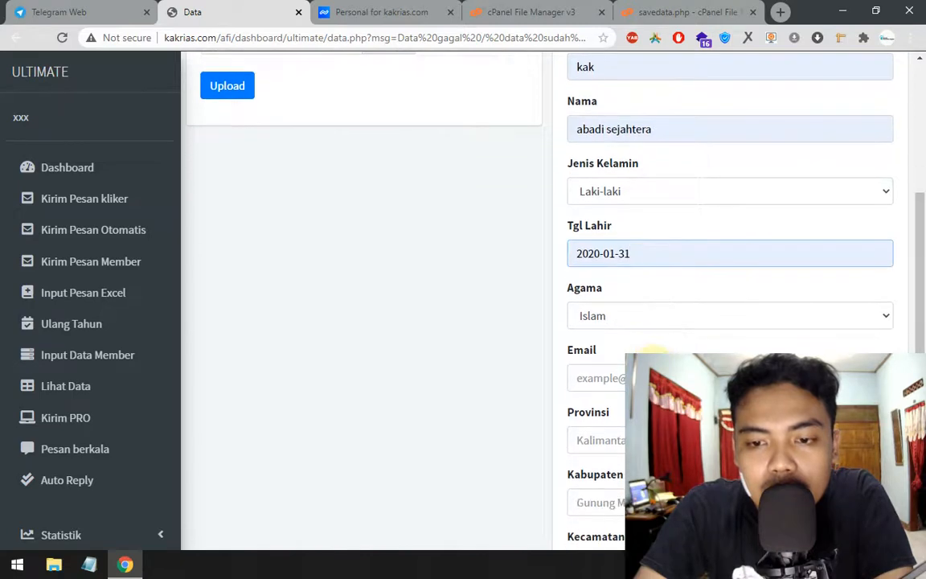
left_click(653, 374)
left_click(645, 292)
Complete the Provinsi, Kabupaten / Kota, Kecamatan and Desa fields with the member's address details.
scroll(647, 301, "down", 2)
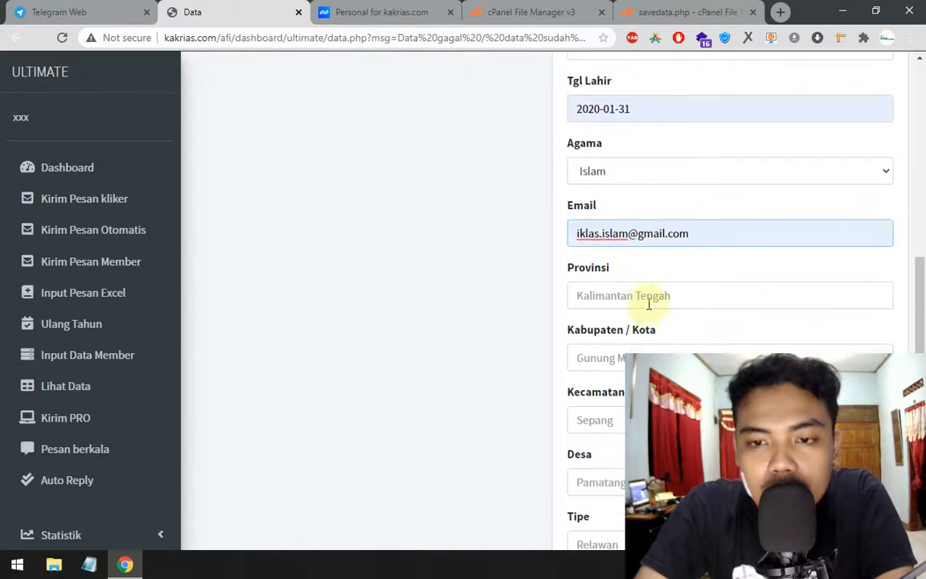
left_click(648, 298)
left_click(647, 326)
left_click(647, 357)
left_click(646, 388)
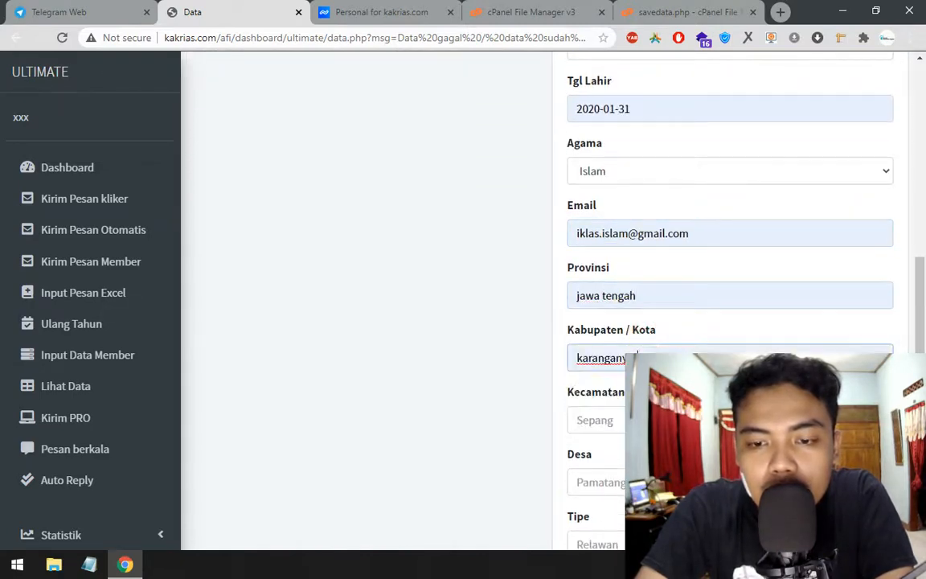
scroll(638, 354, "down", 1)
left_click(636, 344)
left_click(618, 378)
left_click(630, 410)
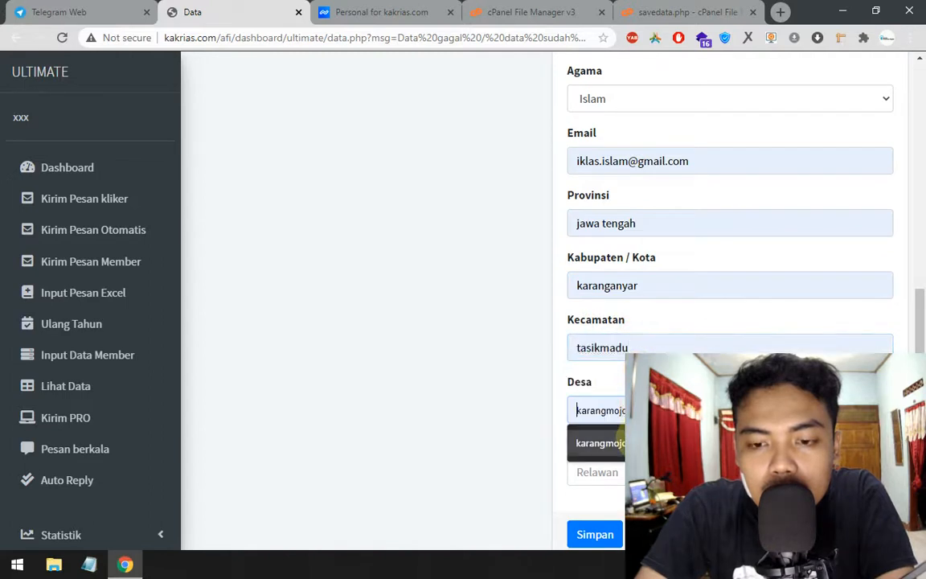
left_click(619, 441)
Set Tipe to "coba", save the new member data and dismiss the resulting alert.
left_click(611, 472)
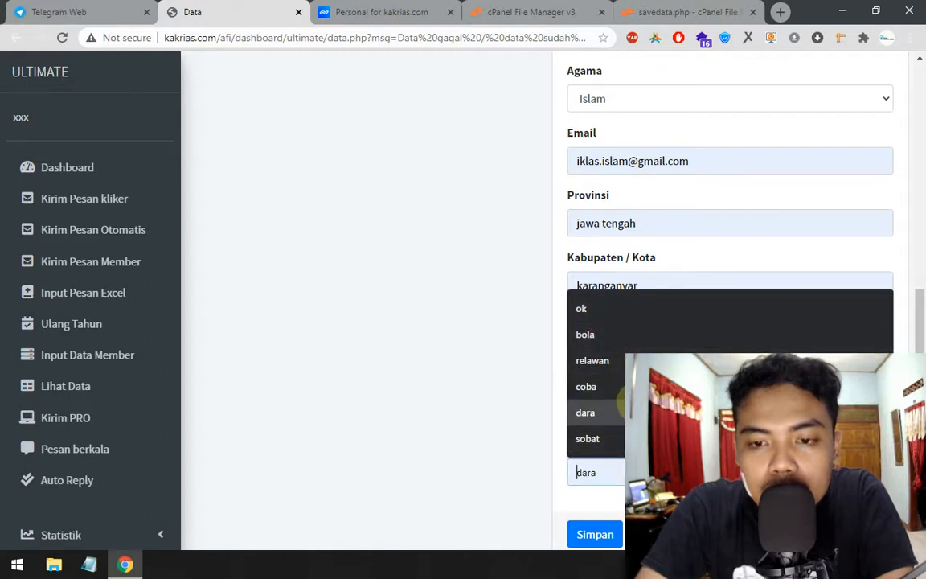
left_click(586, 386)
scroll(594, 418, "down", 1)
left_click(598, 474)
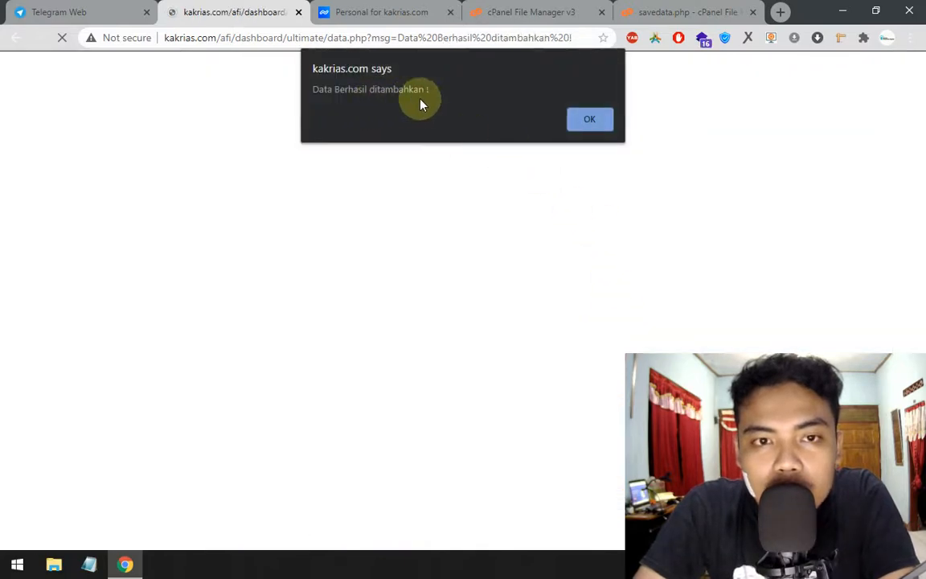
left_click(595, 122)
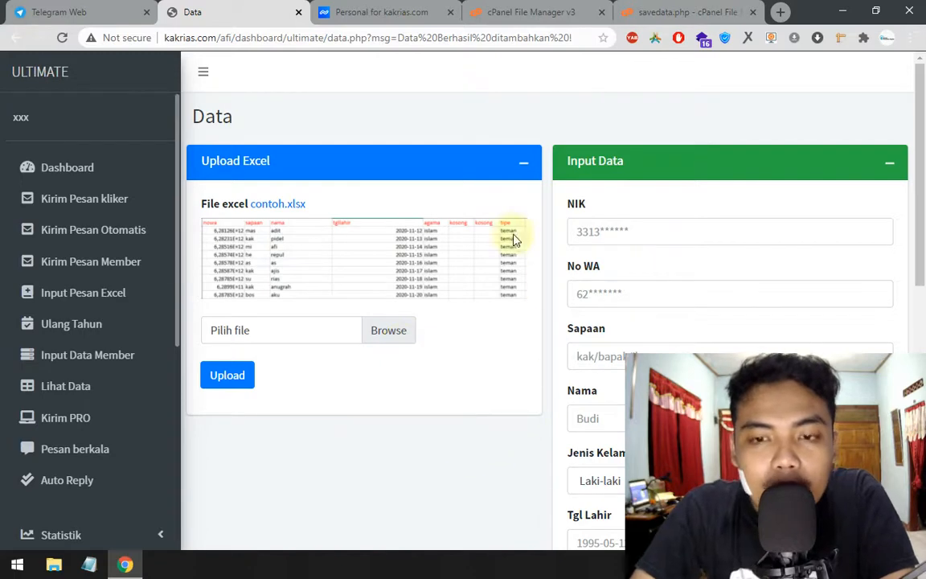
Look over the cleared Input Data form and return to the Dashboard to check the message queue cards.
scroll(635, 233, "down", 1)
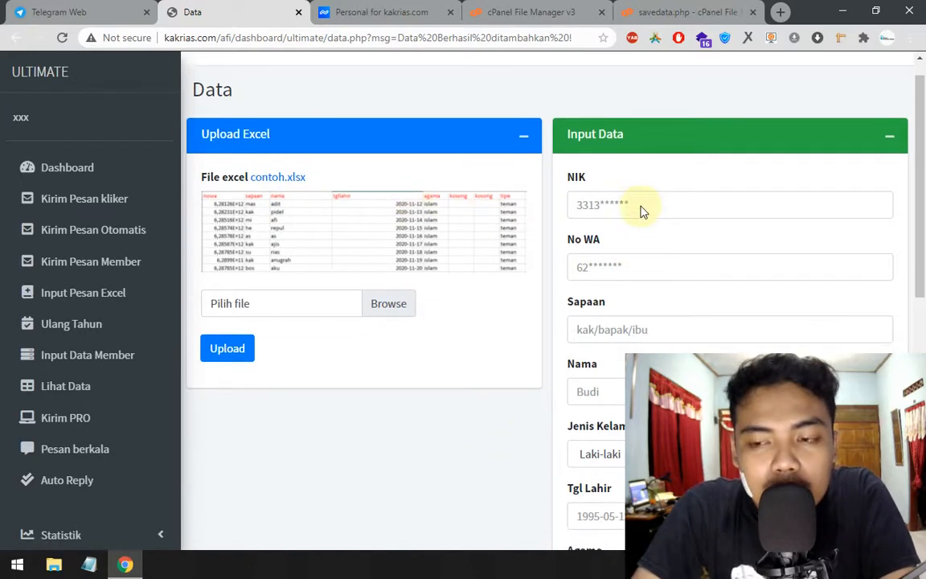
scroll(643, 209, "down", 10)
scroll(608, 464, "up", 11)
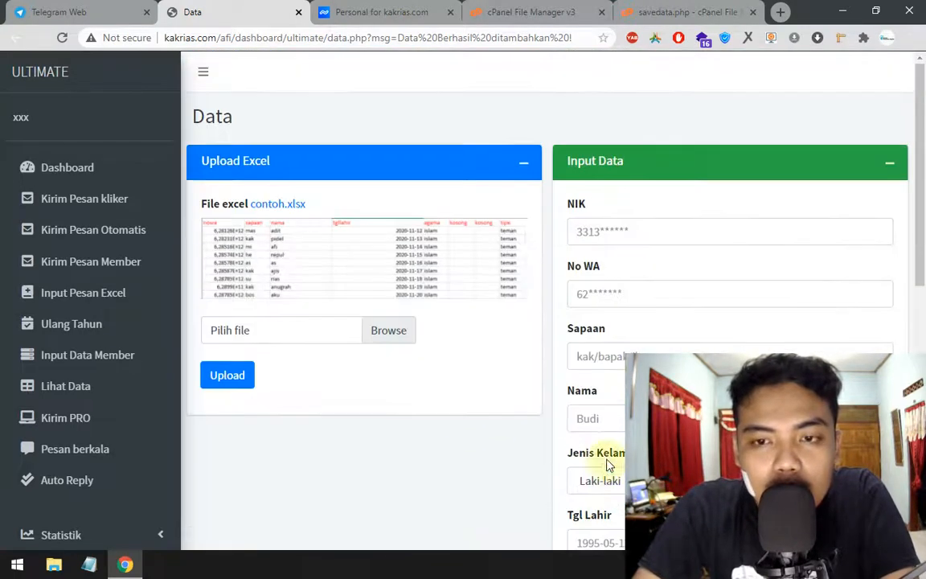
left_click(45, 170)
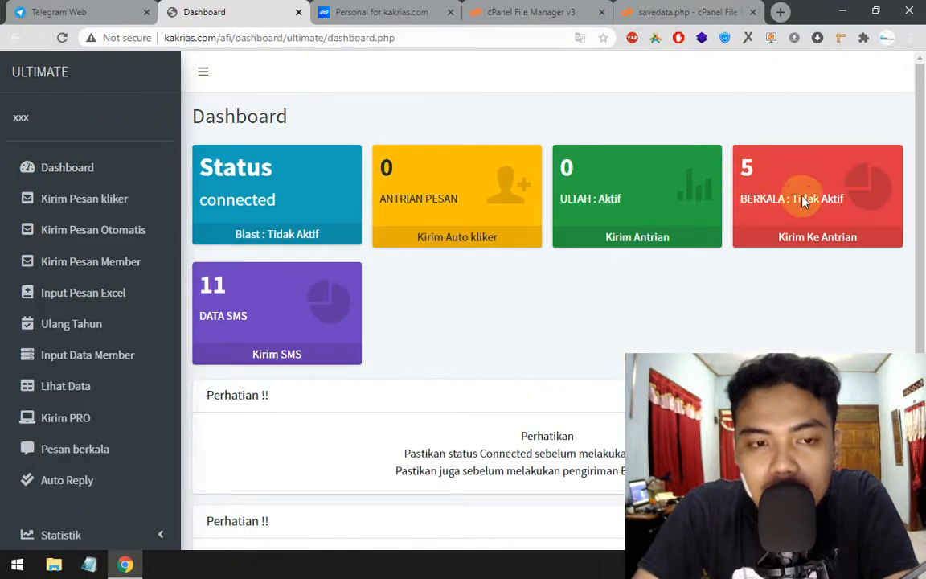
View the Kirim Berkala Auto page, then open Kirim Berkala Kliker to check the unsent periodic message.
scroll(110, 166, "down", 5)
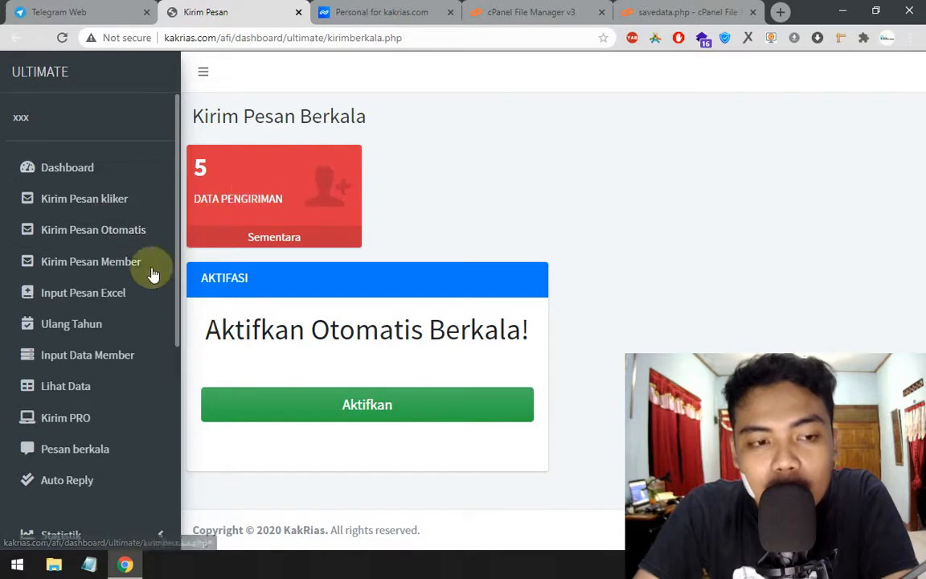
scroll(141, 289, "down", 5)
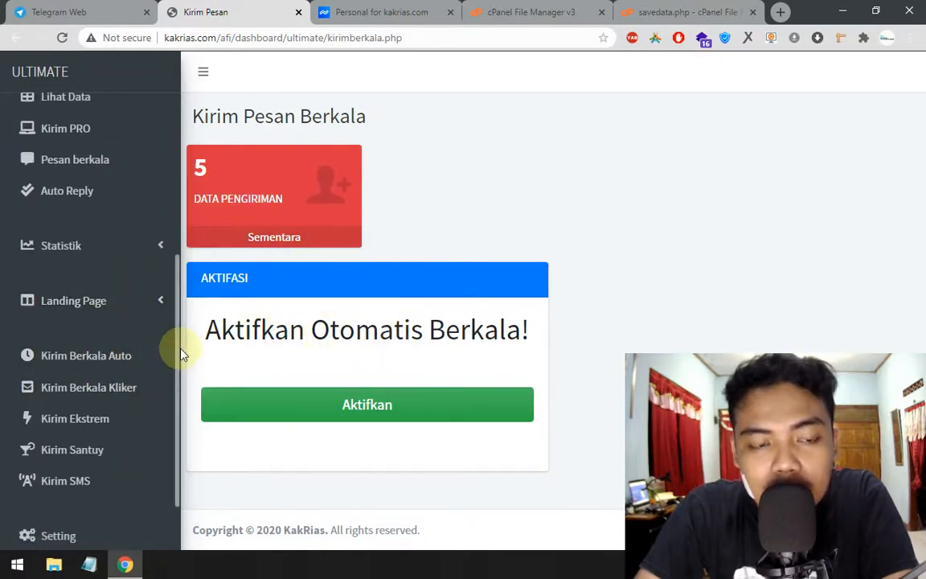
scroll(161, 362, "down", 2)
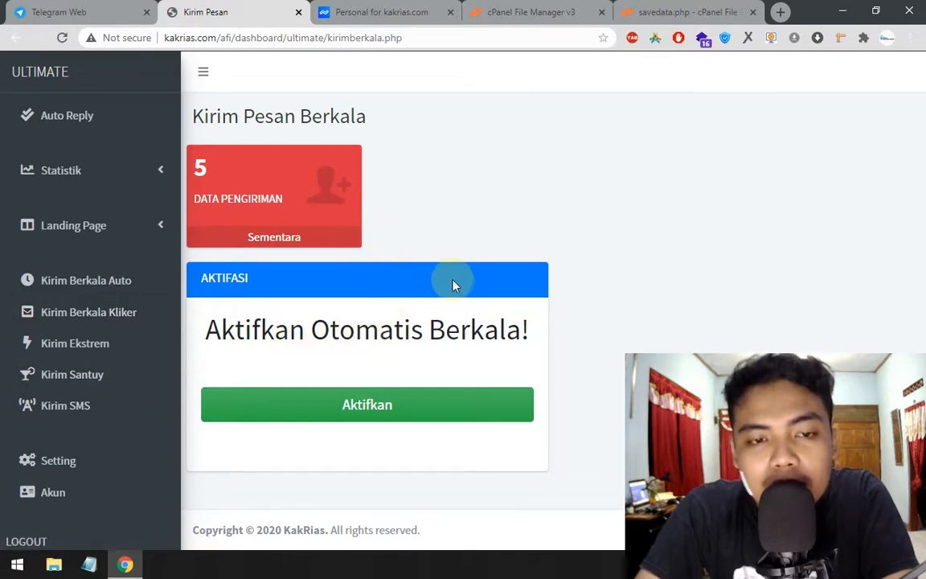
scroll(95, 251, "up", 3)
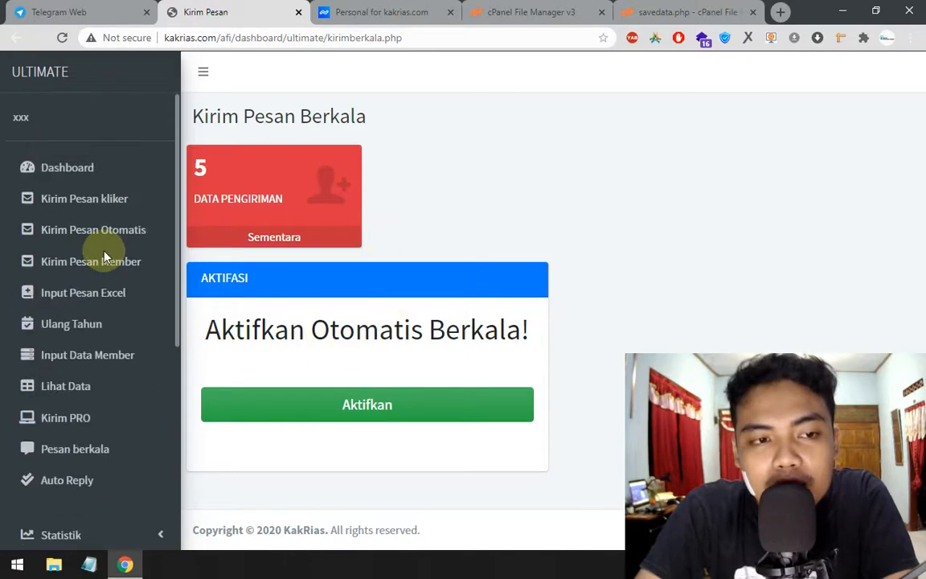
scroll(106, 254, "down", 3)
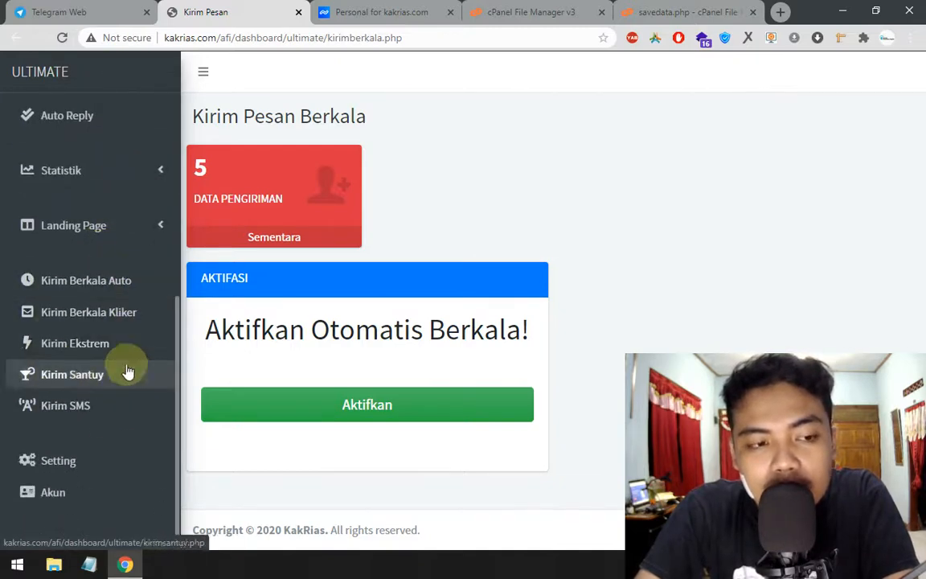
left_click(119, 320)
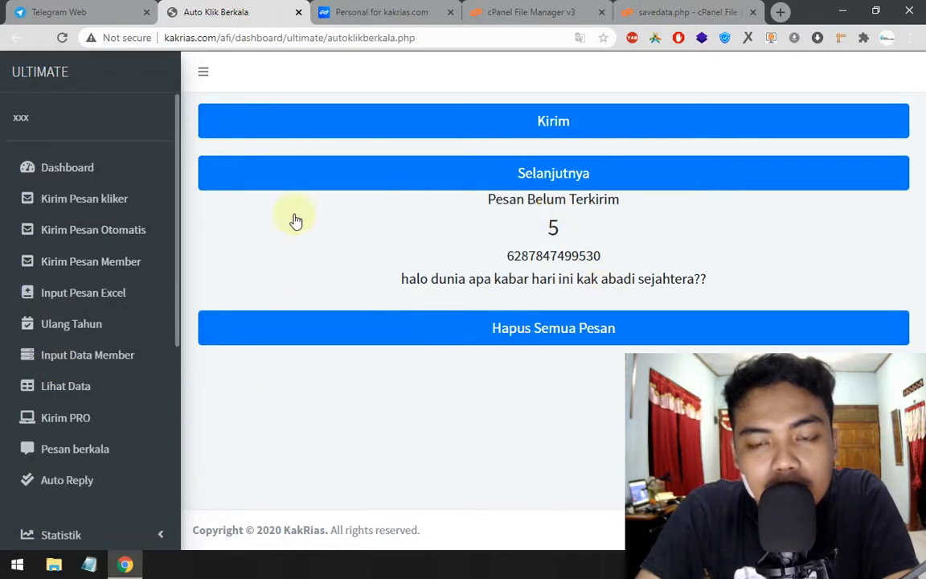
Return to the Dashboard and reopen the Input Data Member page.
left_click(108, 170)
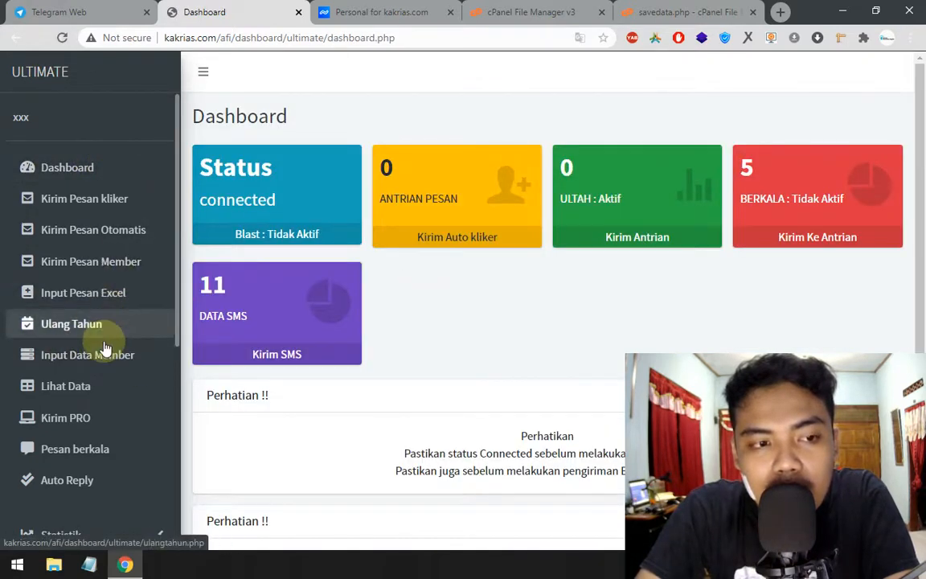
left_click(112, 354)
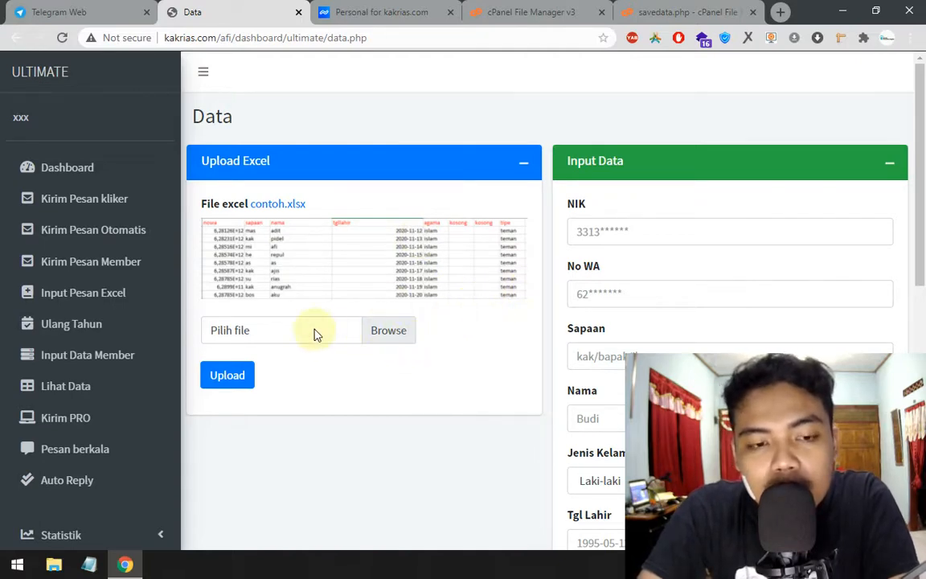
scroll(488, 347, "down", 2)
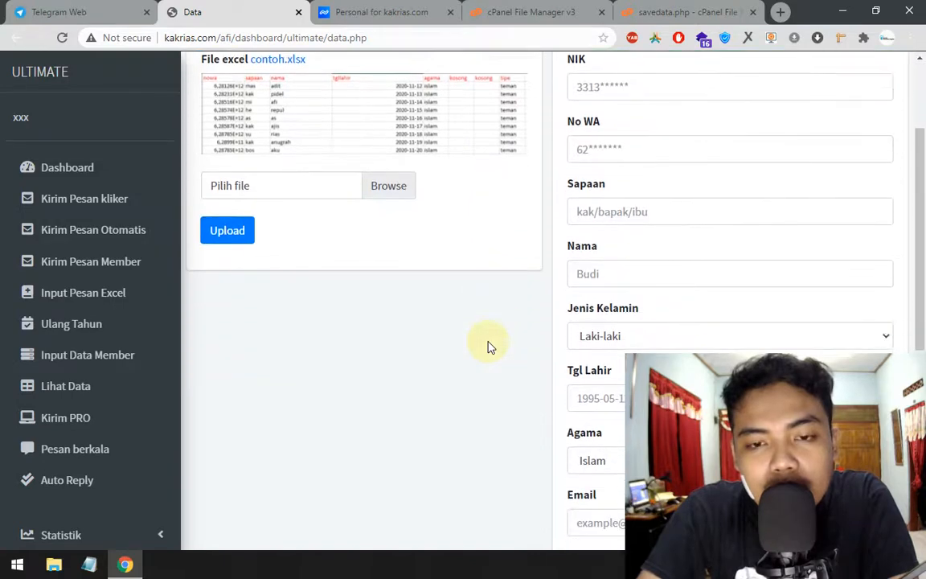
scroll(488, 347, "up", 1)
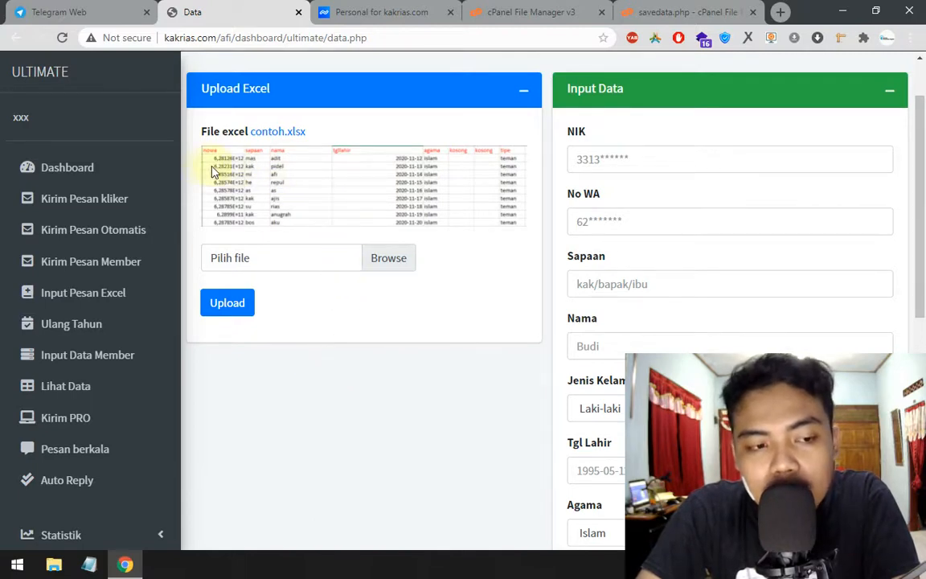
Examine the sample columns in the Upload Excel section and the Input Data fields from NIK down to Tipe.
left_click(76, 263)
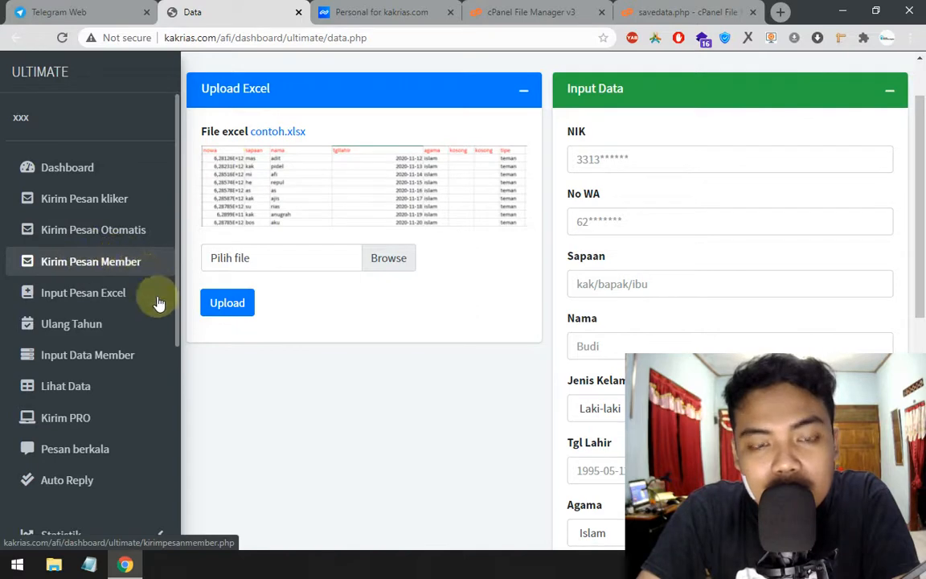
left_click_drag(550, 62, 533, 441)
left_click(533, 437)
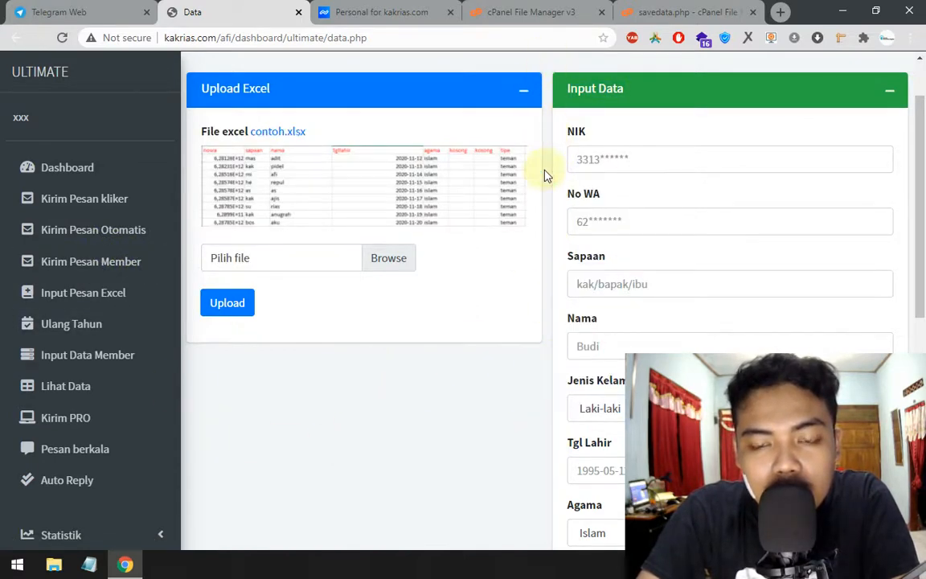
scroll(514, 466, "down", 5)
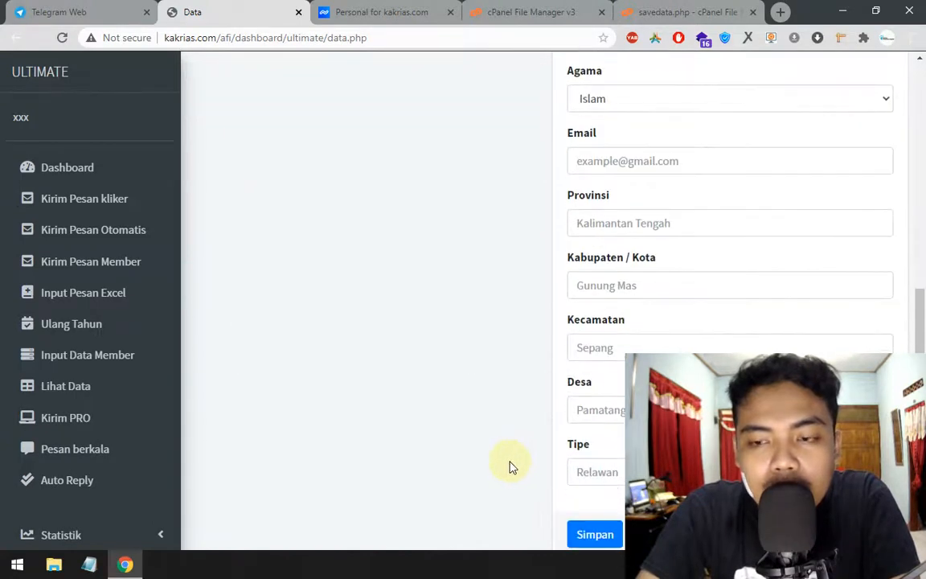
scroll(512, 465, "up", 6)
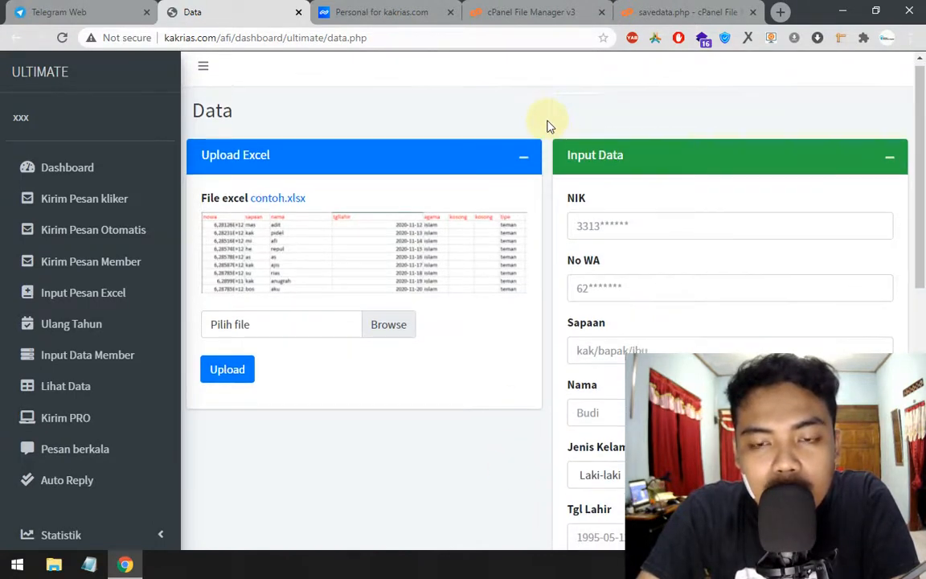
scroll(547, 125, "down", 5)
scroll(547, 124, "up", 5)
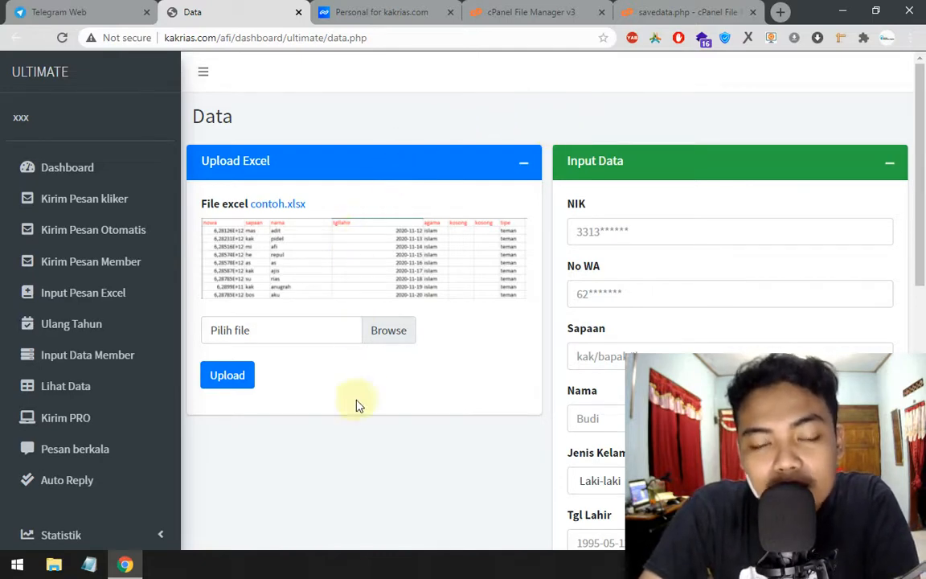
scroll(348, 470, "down", 2)
scroll(394, 241, "up", 2)
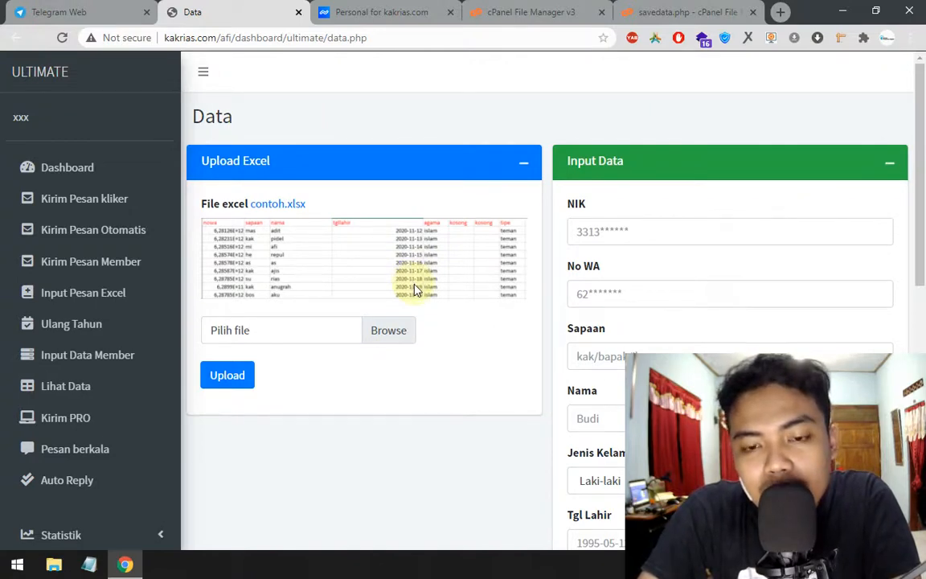
scroll(483, 288, "down", 1)
scroll(499, 277, "up", 1)
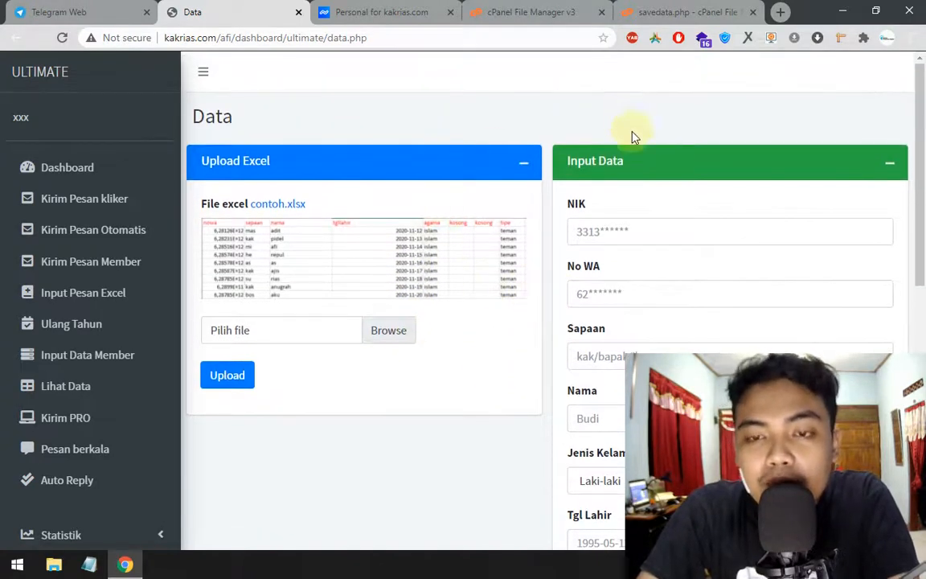
Check the Jenis Kelamin options and review the remaining Input Data fields without entering anything.
left_click(646, 228)
left_click(638, 480)
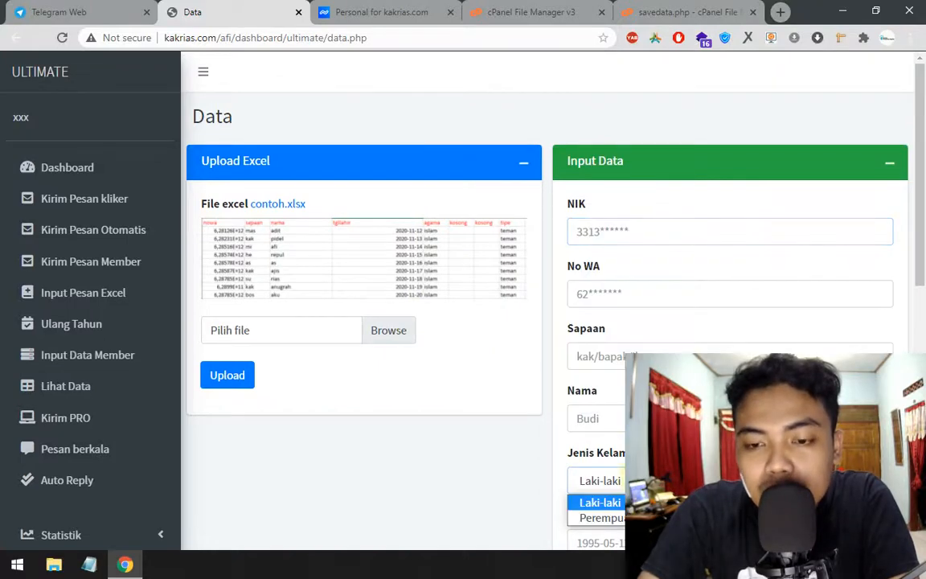
left_click(534, 458)
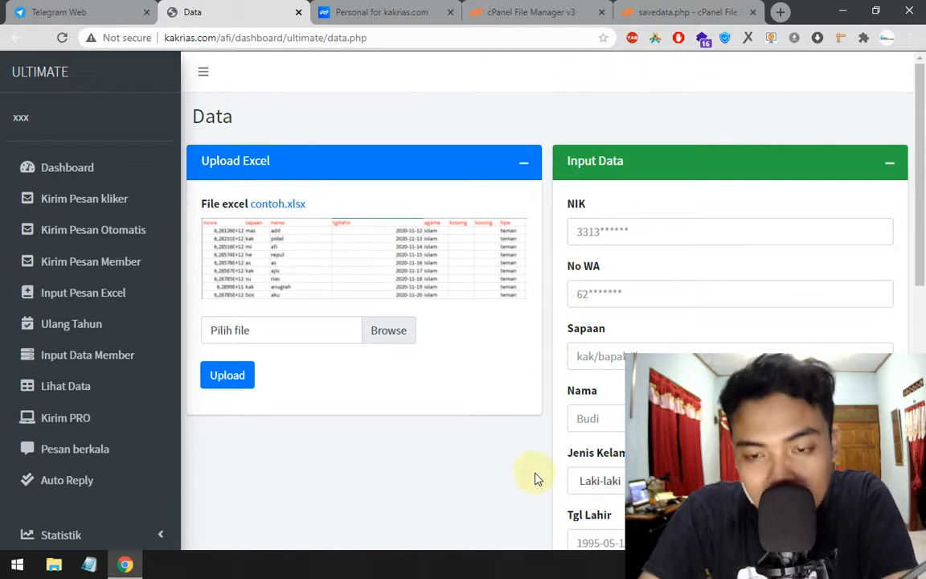
scroll(537, 478, "down", 2)
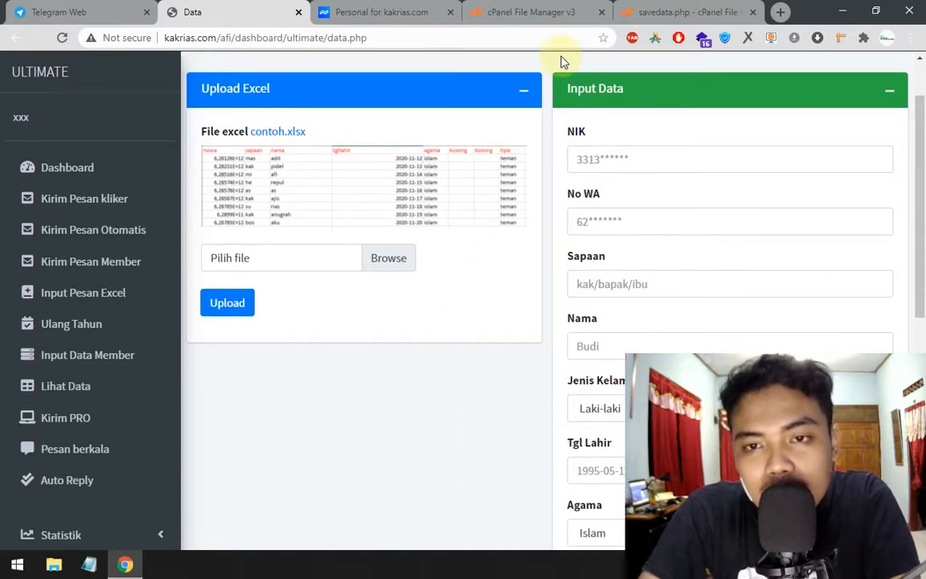
mouse_move(547, 63)
left_mouse_down()
mouse_move(540, 280)
mouse_move(550, 78)
left_mouse_up()
left_click(550, 81)
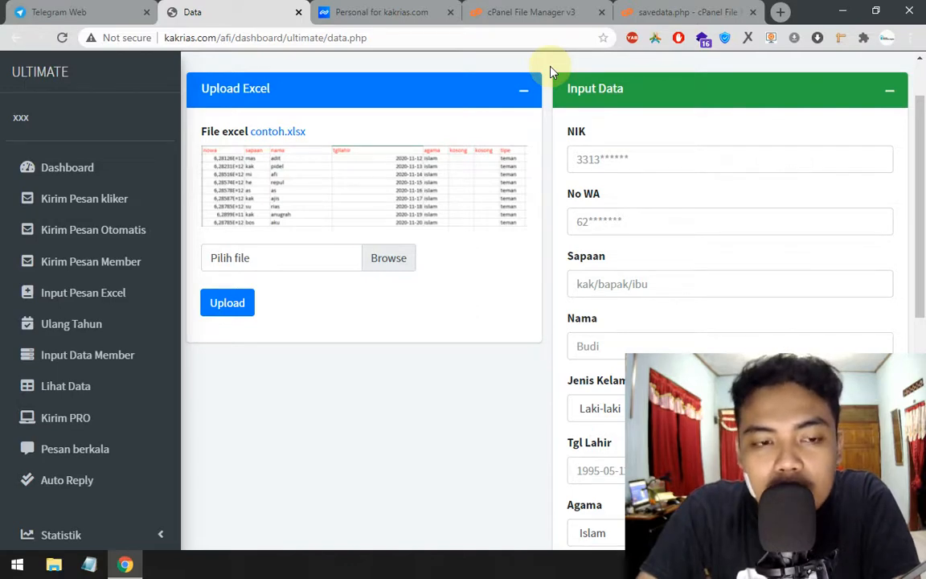
scroll(551, 93, "down", 6)
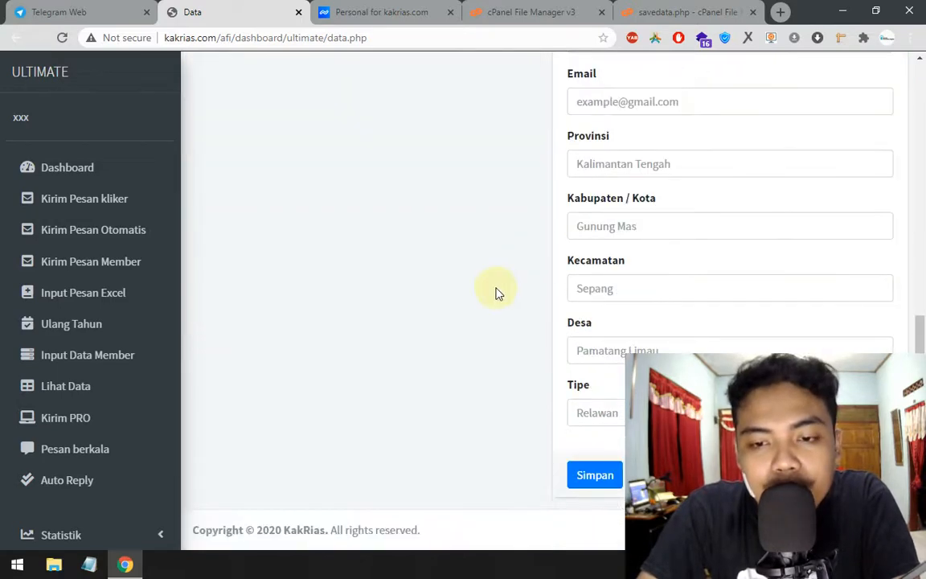
scroll(495, 297, "up", 5)
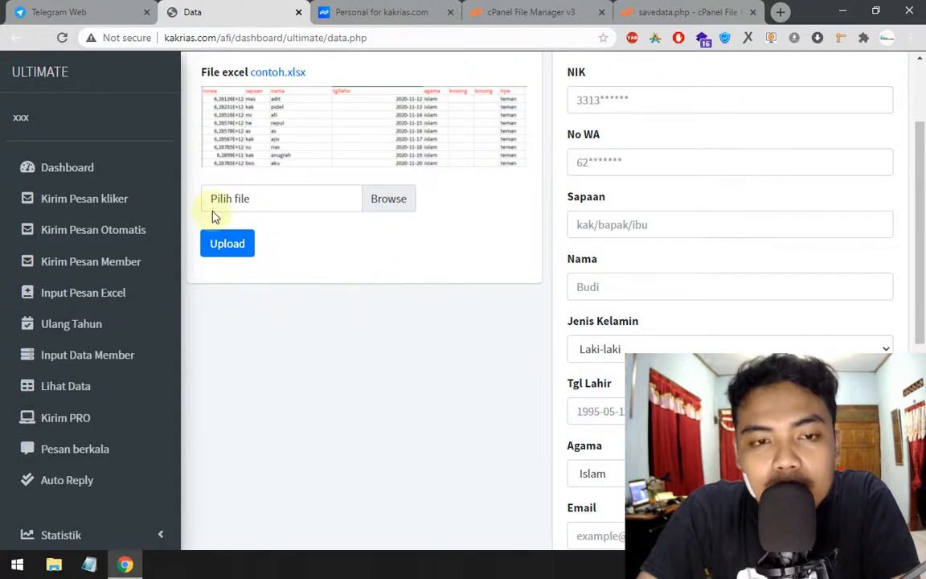
scroll(233, 279, "down", 1)
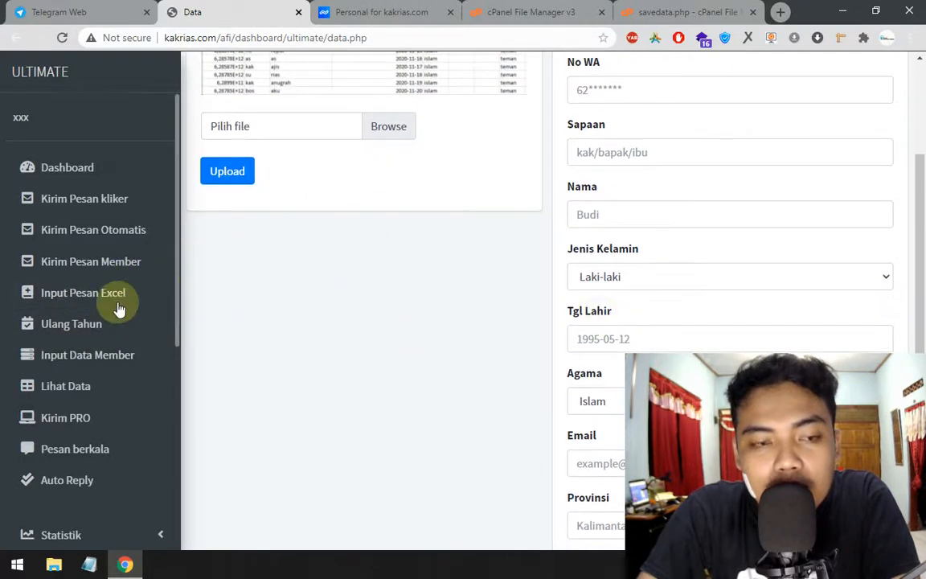
Open the Lihat Data list and review its download option, search section and first member records.
scroll(118, 321, "down", 1)
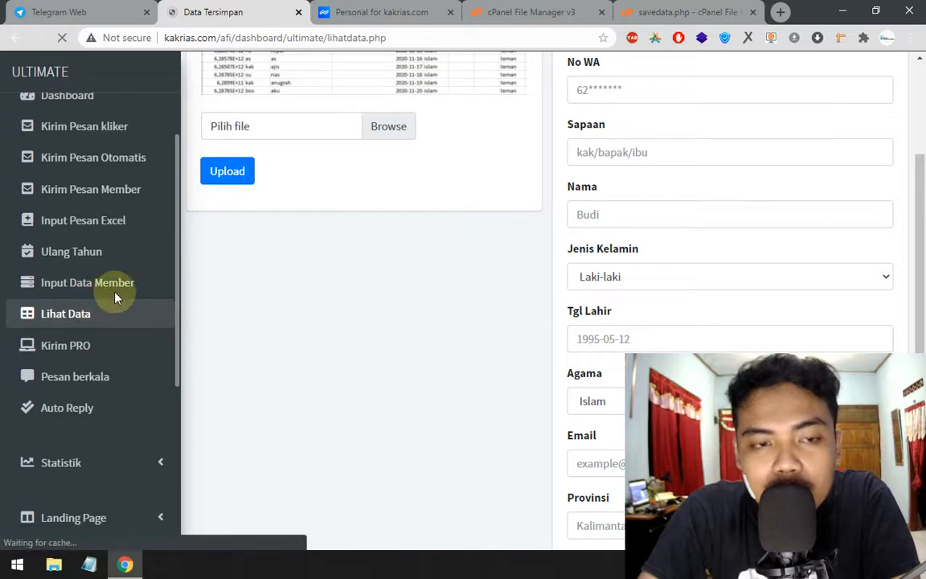
scroll(353, 287, "down", 2)
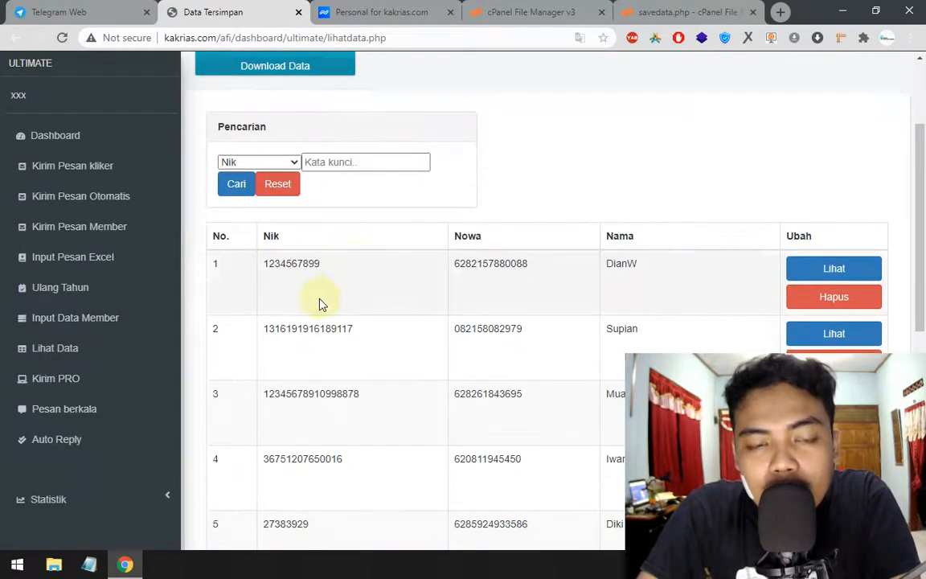
scroll(320, 304, "up", 2)
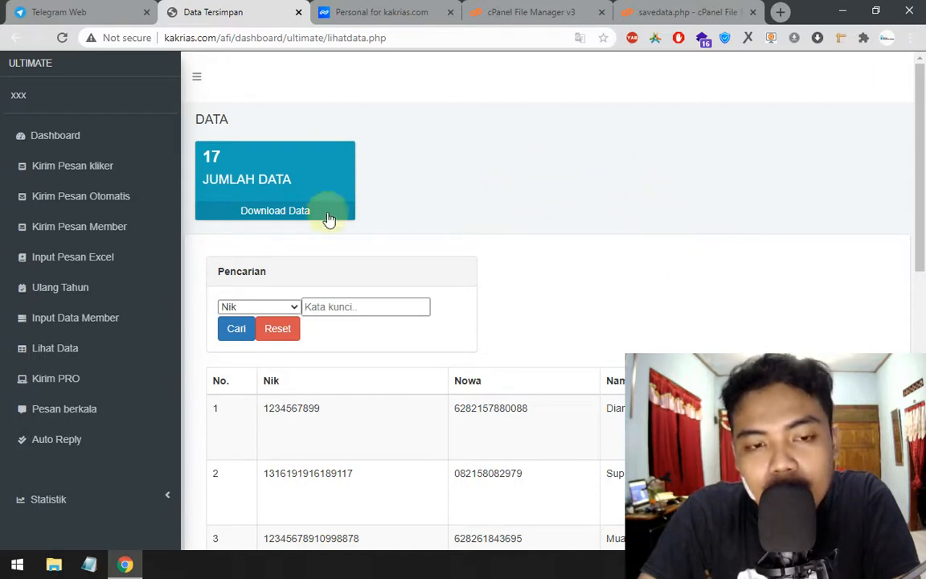
scroll(528, 271, "down", 2)
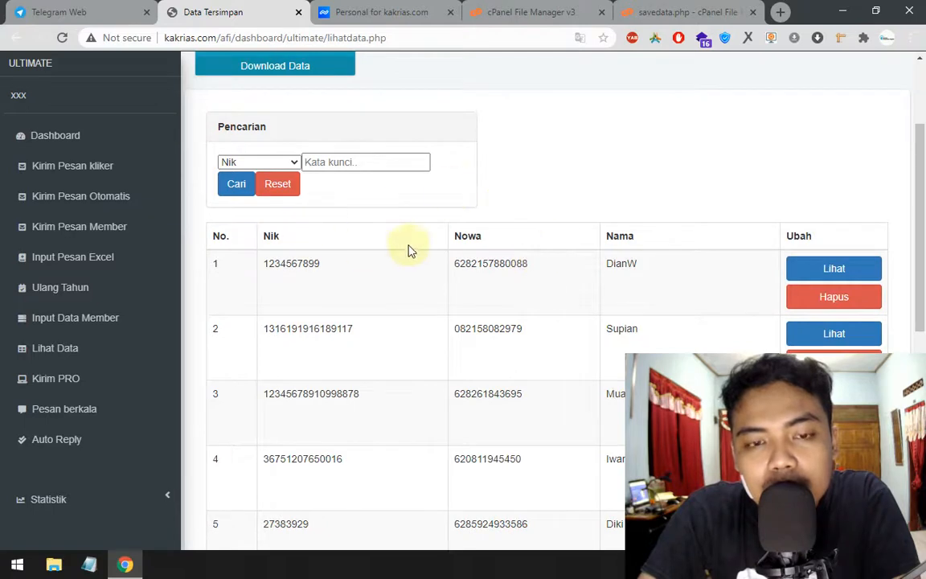
Go to page 2 of the stored member list and view the full details of the member in row 11.
scroll(474, 233, "down", 7)
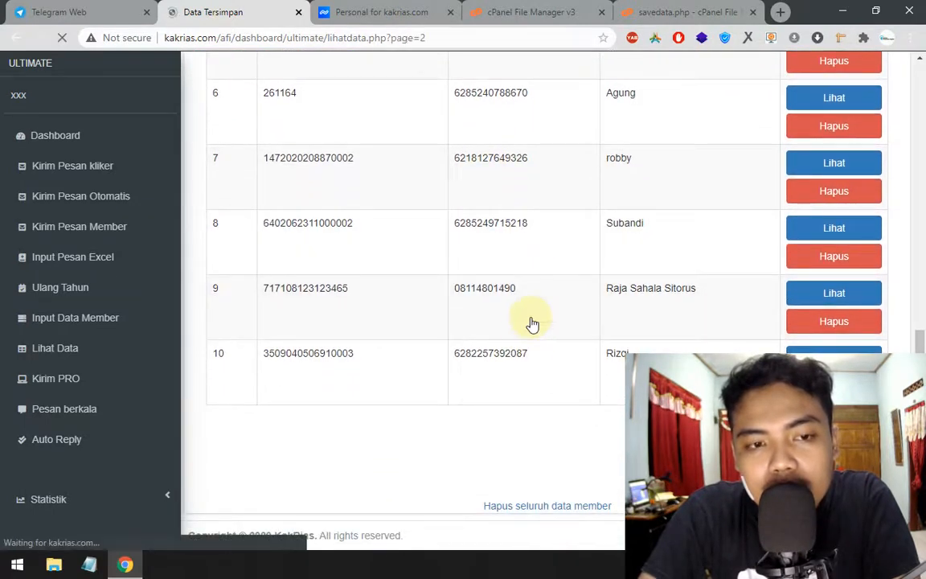
scroll(221, 404, "down", 7)
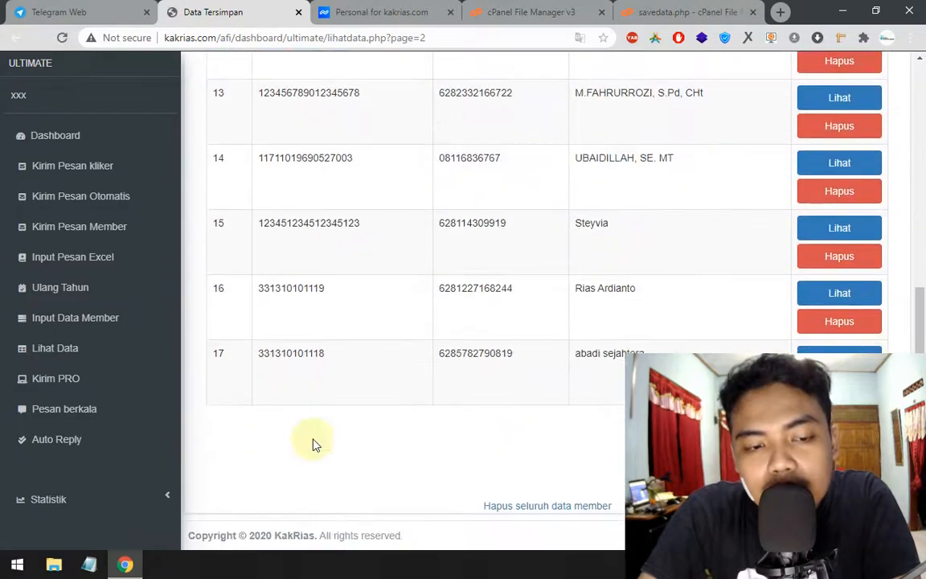
scroll(323, 438, "up", 7)
scroll(335, 440, "down", 2)
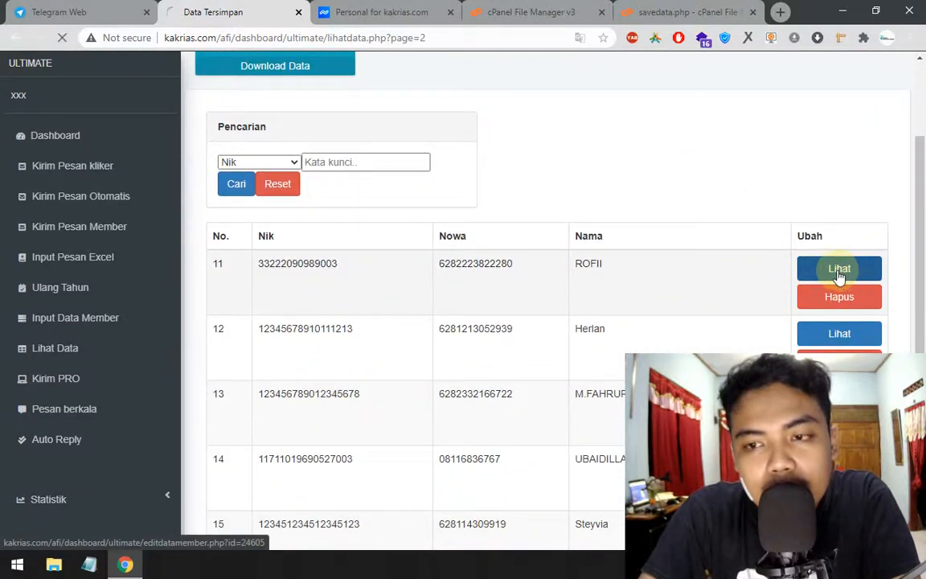
scroll(423, 289, "down", 7)
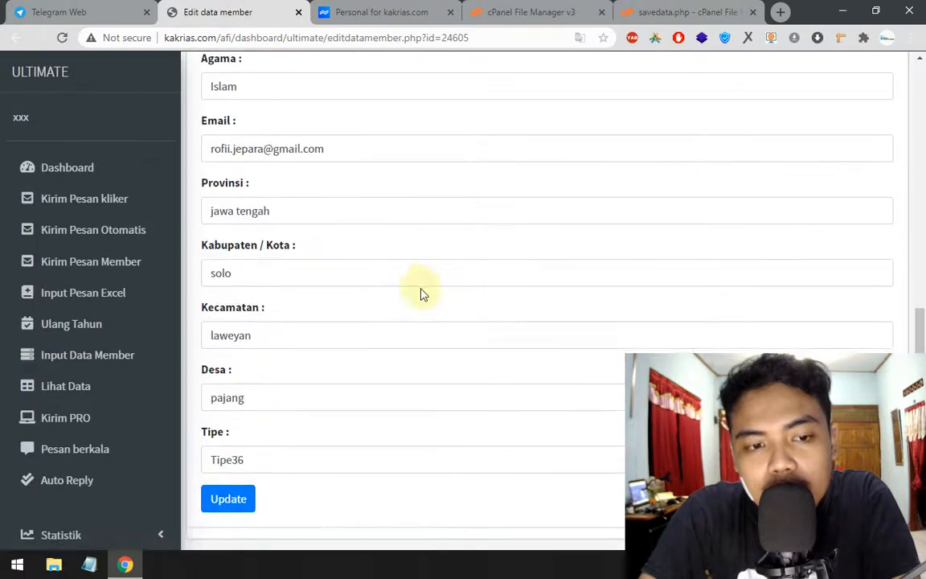
Check the Tipe field of the opened member record, return to the stored member list and look over its rows.
left_click(233, 463)
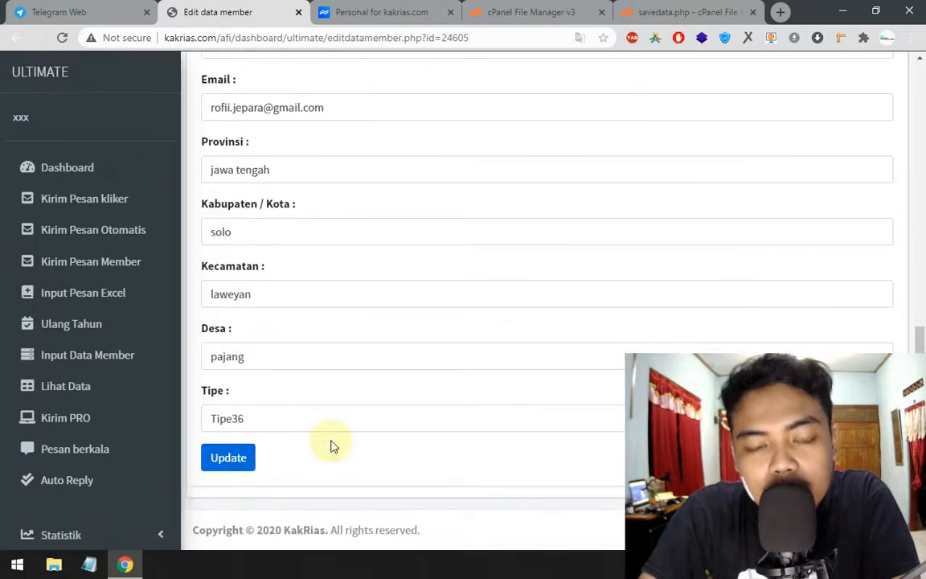
left_click(234, 166)
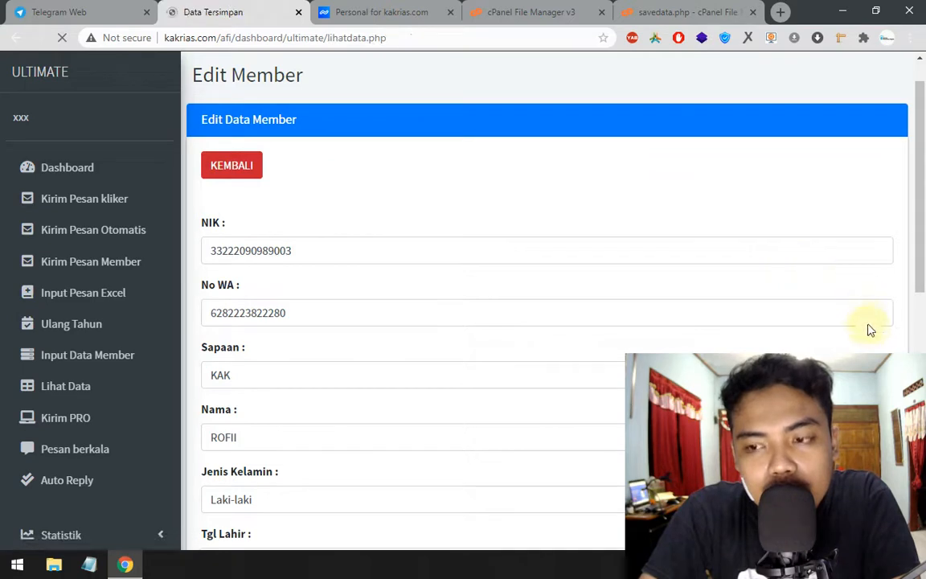
scroll(698, 302, "down", 10)
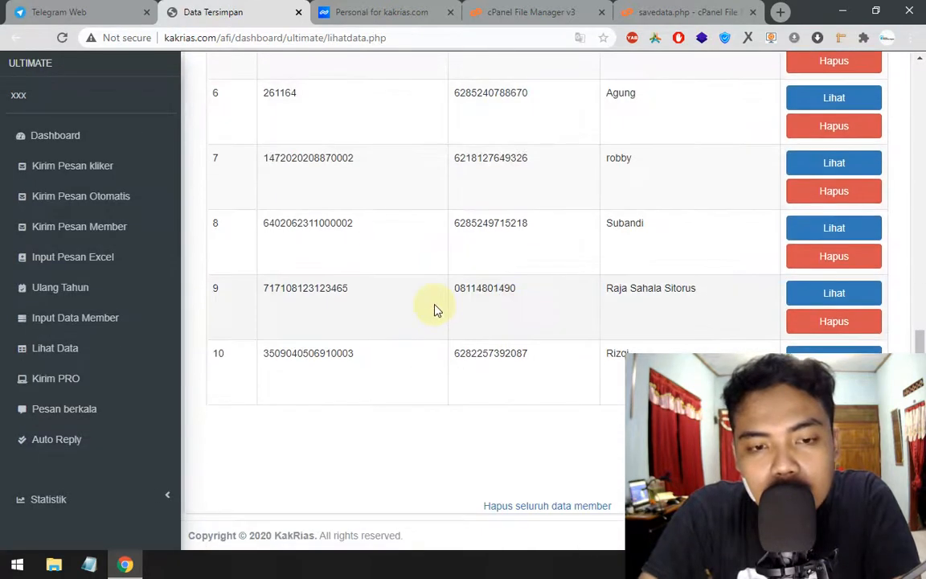
scroll(437, 310, "up", 10)
Search the stored member list by nama, using part of the member's name as the keyword.
left_click(290, 310)
left_click(290, 307)
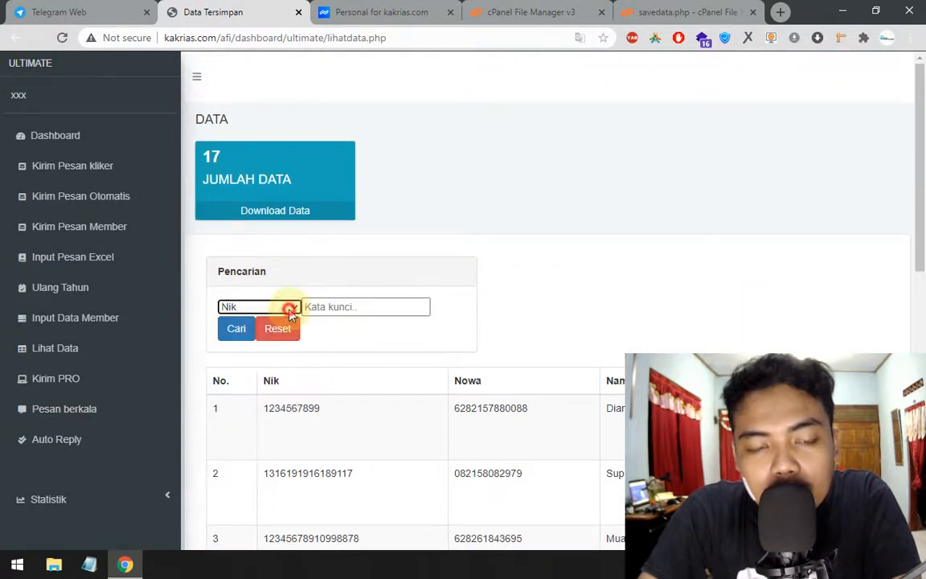
left_click(289, 307)
left_click(267, 334)
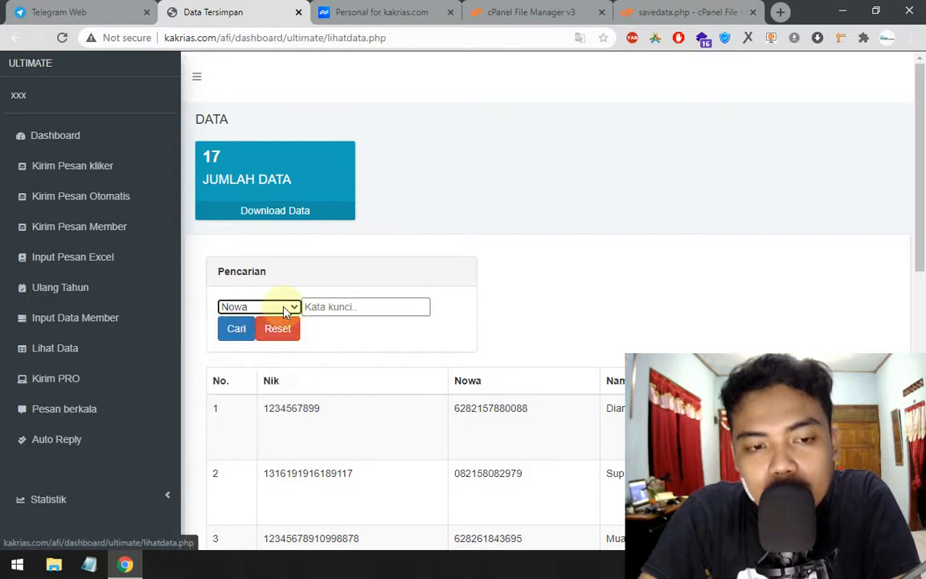
left_click(289, 306)
left_click(271, 347)
left_click(351, 304)
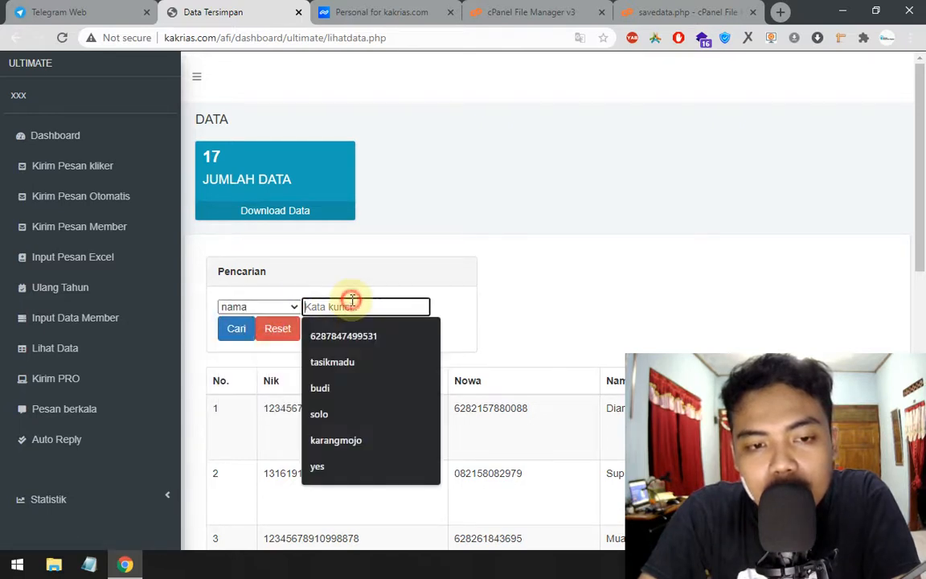
type("rof")
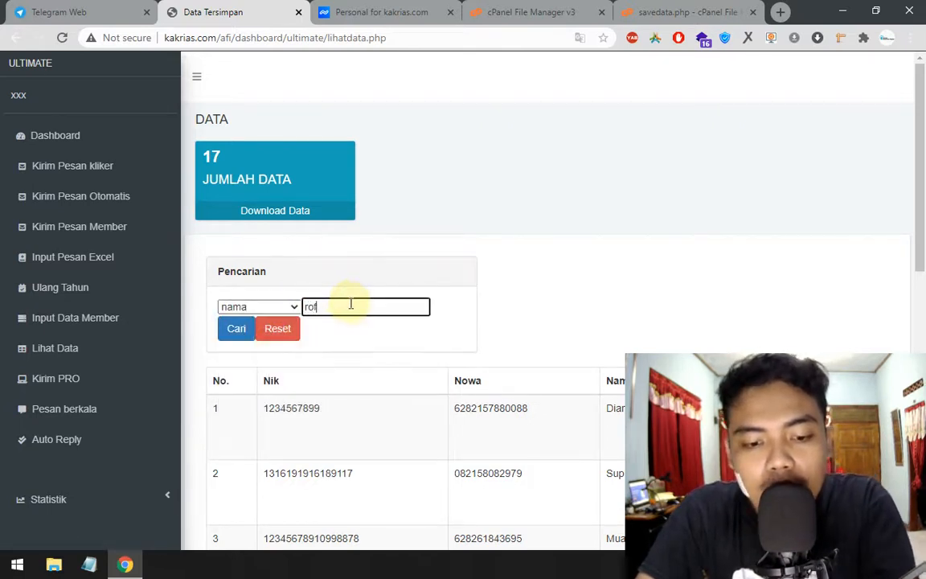
type("i")
left_click(238, 330)
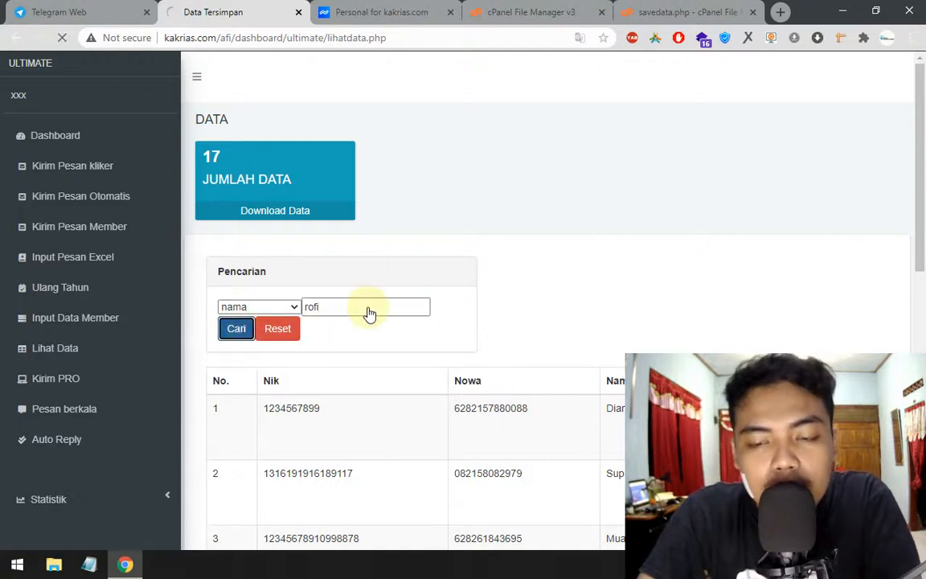
scroll(611, 337, "down", 1)
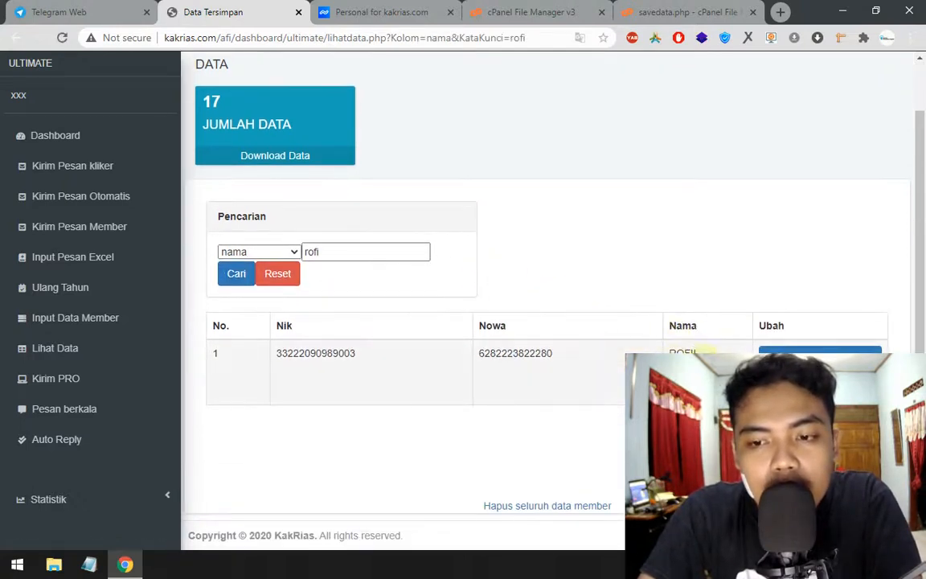
Reset the member search and return to the Dashboard page.
left_click_drag(392, 252, 295, 274)
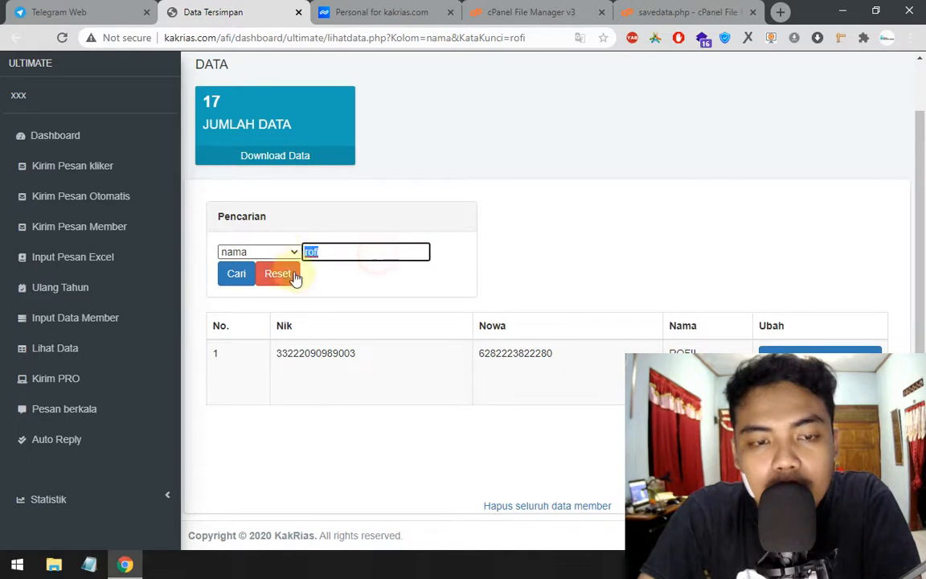
left_click(272, 281)
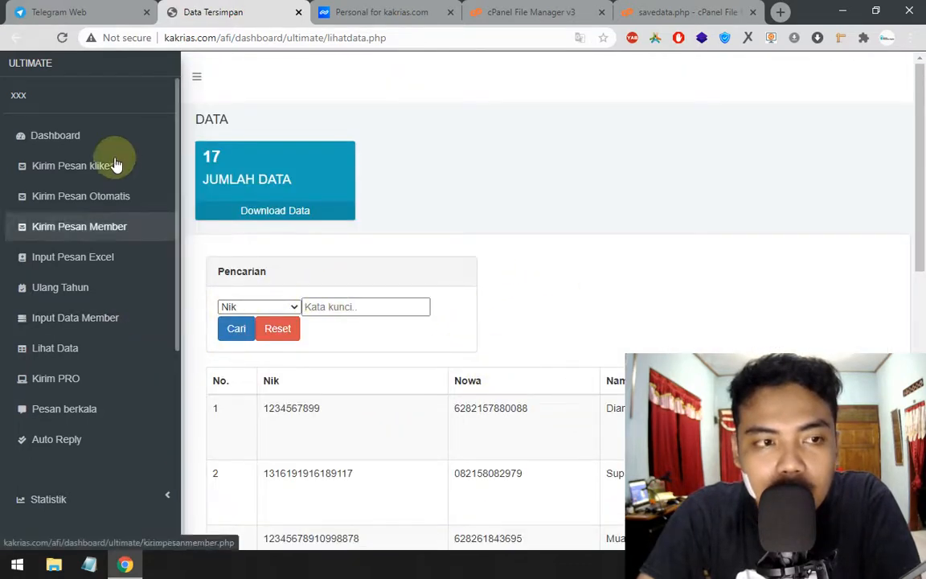
left_click(103, 136)
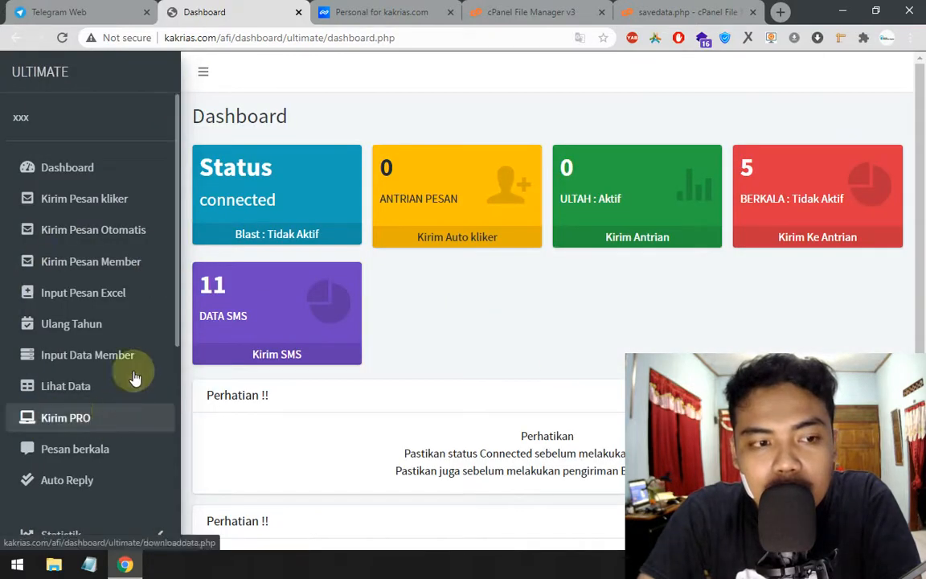
Open Kirim Pesan Member and review the connection status, the image message settings and the Semua Member message form.
left_click(79, 268)
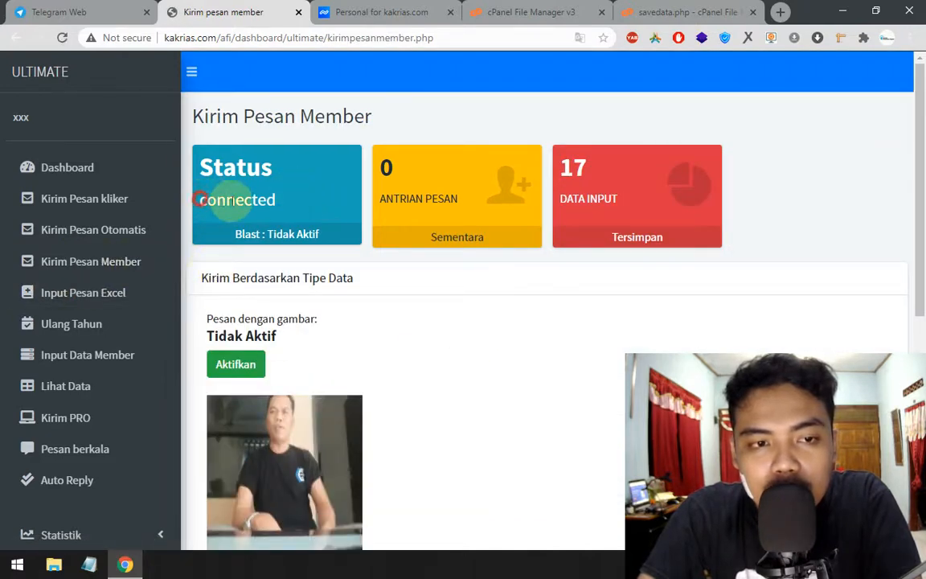
left_click_drag(201, 201, 273, 200)
scroll(343, 300, "down", 5)
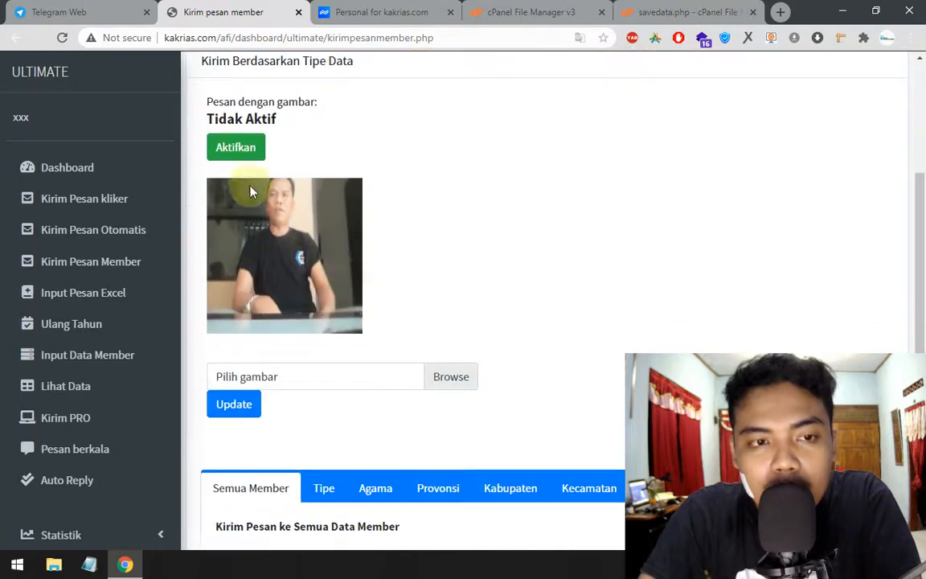
scroll(257, 233, "down", 2)
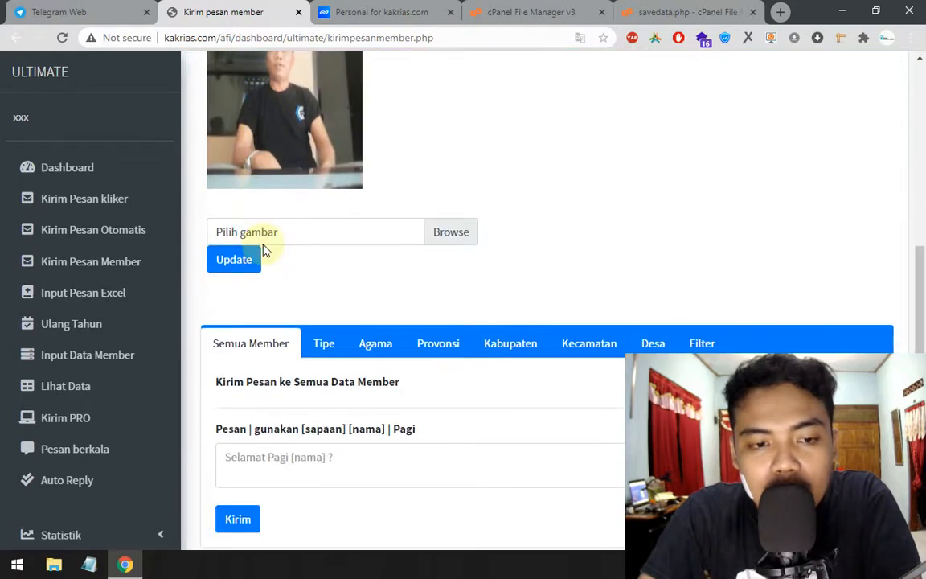
scroll(231, 298, "down", 1)
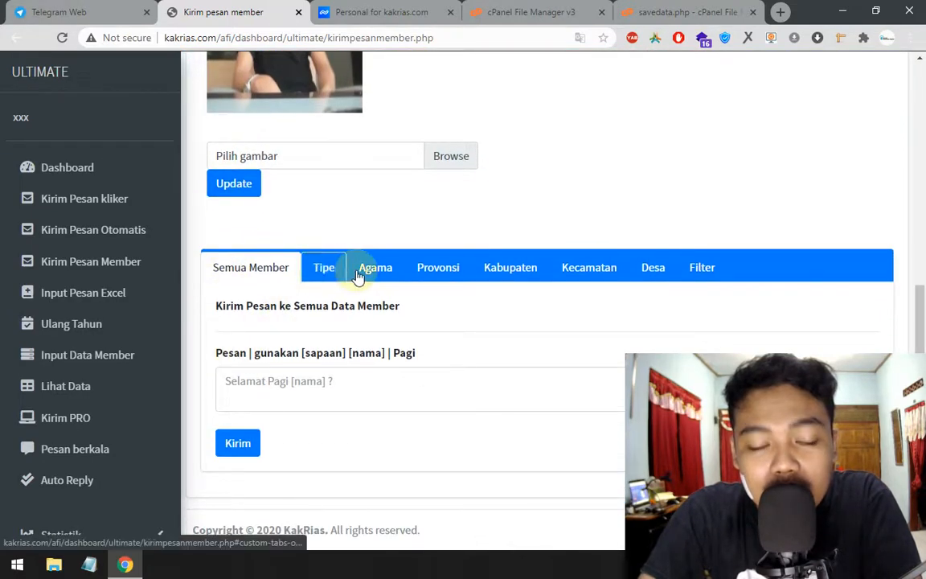
Look through the recipient groups Tipe, Agama, Provonsi, Kabupaten, Kecamatan, Desa and Filter in the member message form.
left_click(318, 277)
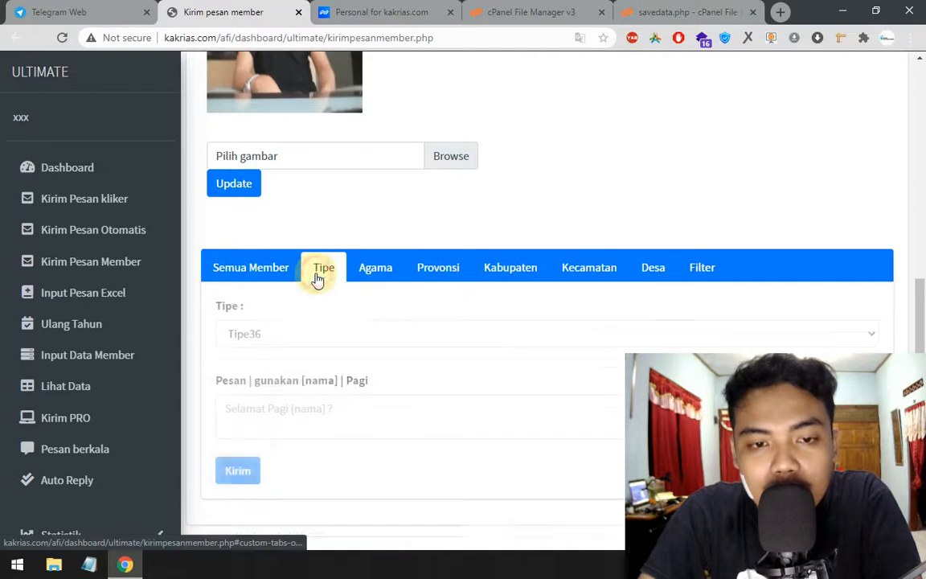
left_click(380, 273)
left_click(438, 270)
left_click(483, 270)
left_click(569, 270)
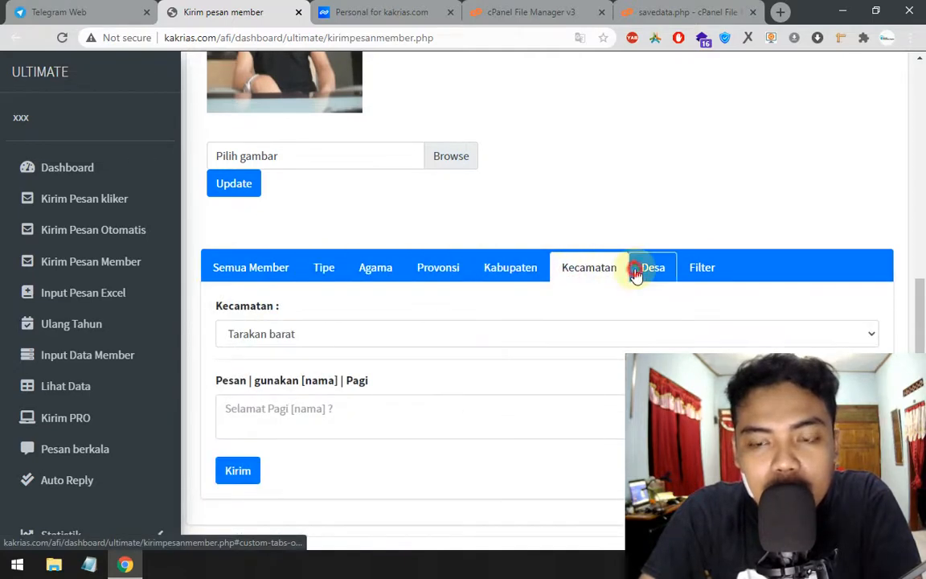
left_click(643, 270)
left_click(698, 271)
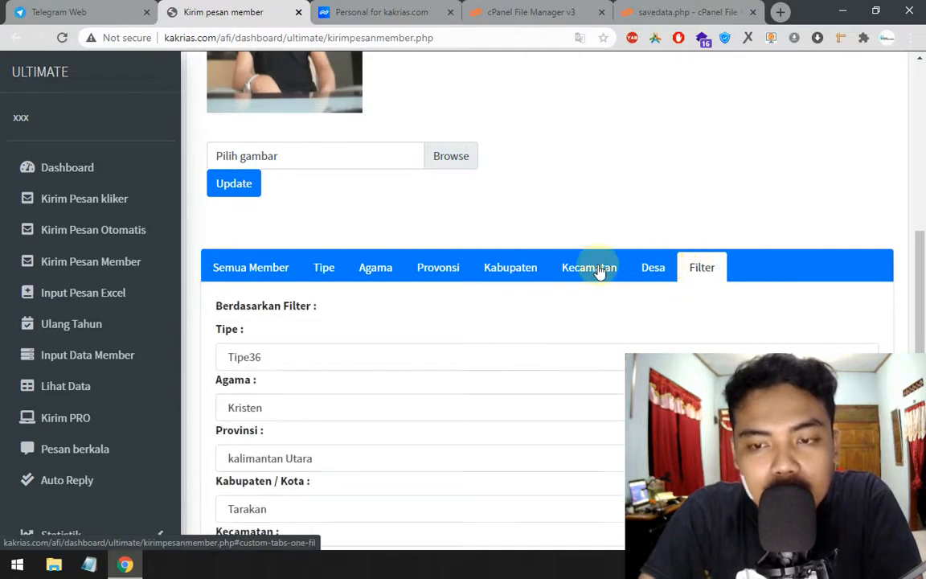
Compare the single-criterion recipient groups with Filter and review the Filter criteria from Tipe down to the message field.
left_click(328, 269)
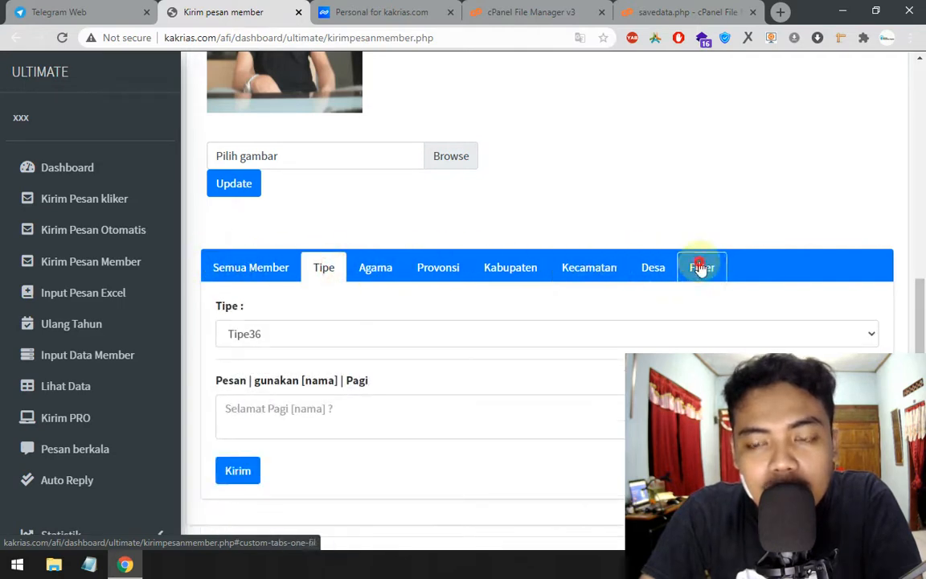
left_click(699, 267)
left_click(652, 268)
left_click(601, 271)
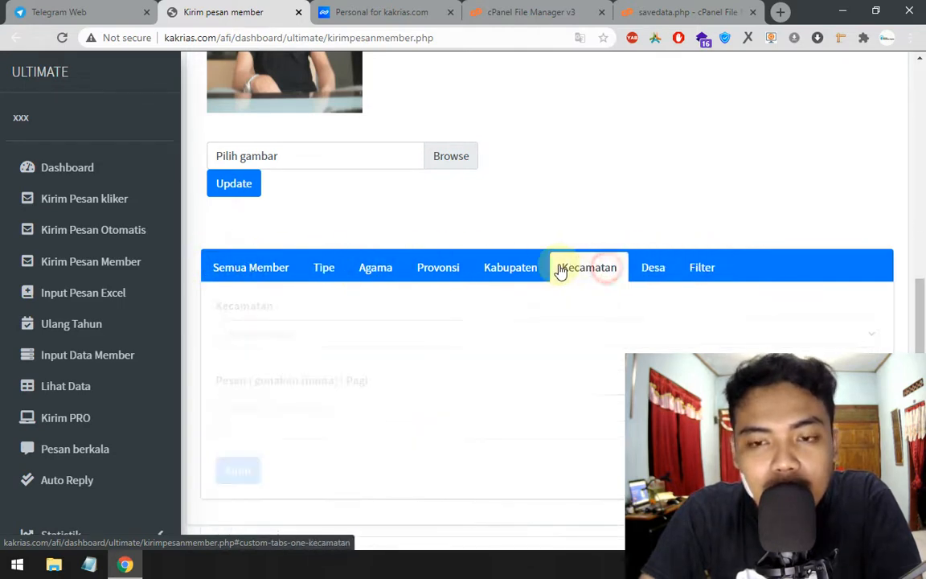
left_click(524, 268)
left_click(683, 268)
scroll(514, 297, "down", 1)
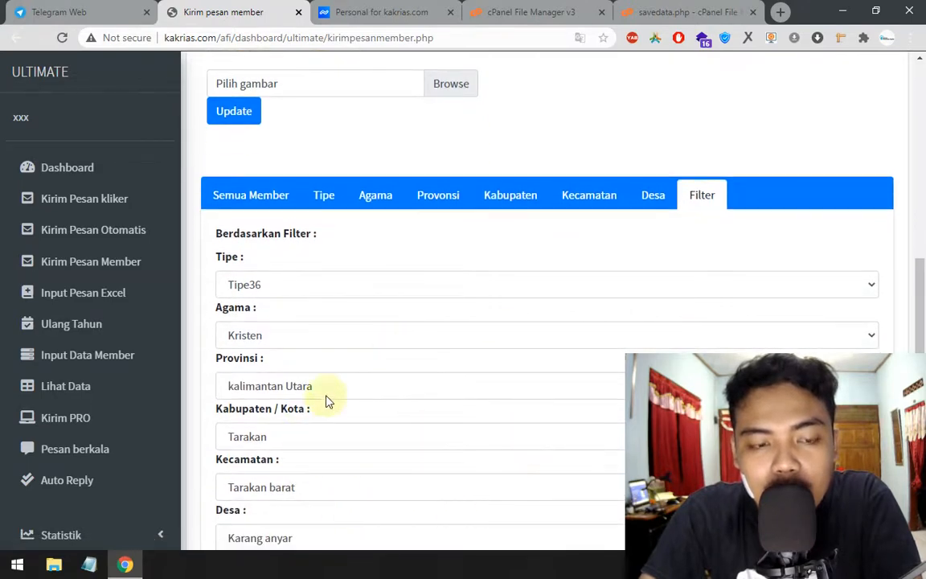
scroll(446, 406, "down", 1)
scroll(442, 446, "down", 2)
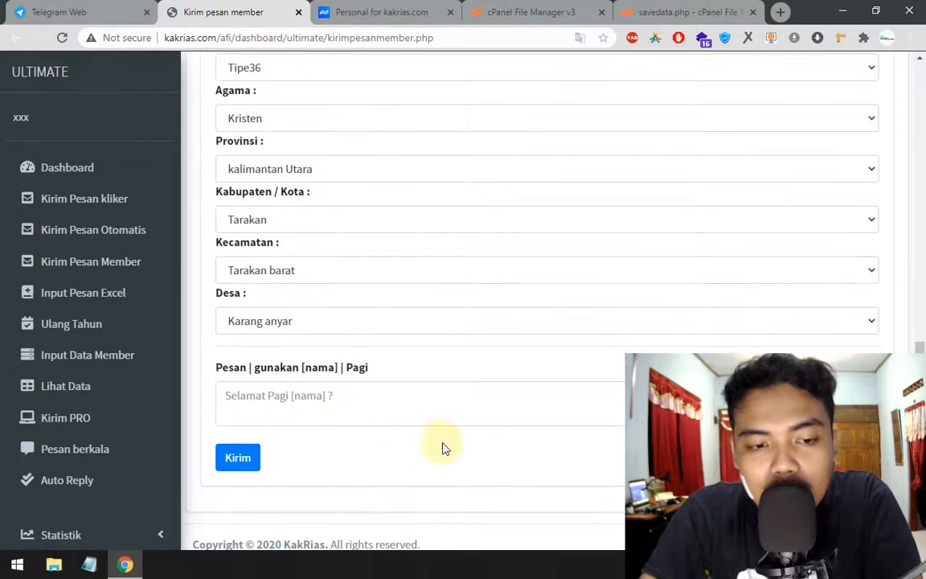
scroll(605, 458, "up", 7)
scroll(409, 305, "down", 3)
Send the message "halo" to all members whose Tipe is coba and acknowledge the notice.
left_click(262, 284)
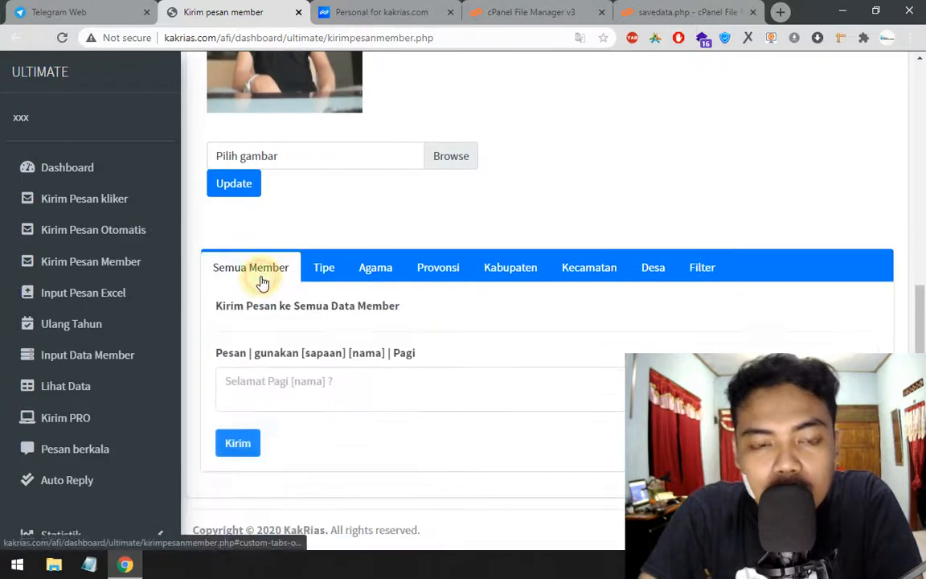
left_click(340, 280)
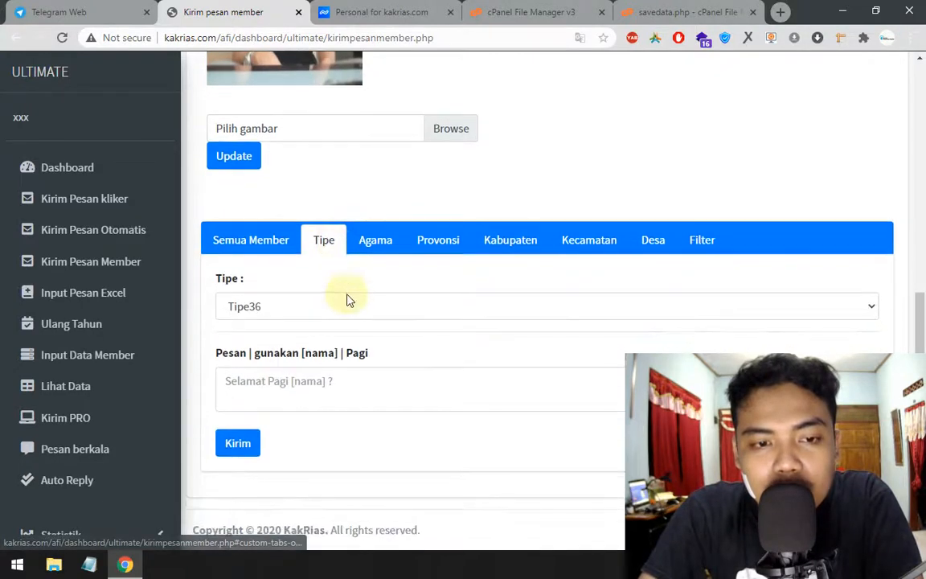
left_click(347, 306)
left_click(334, 344)
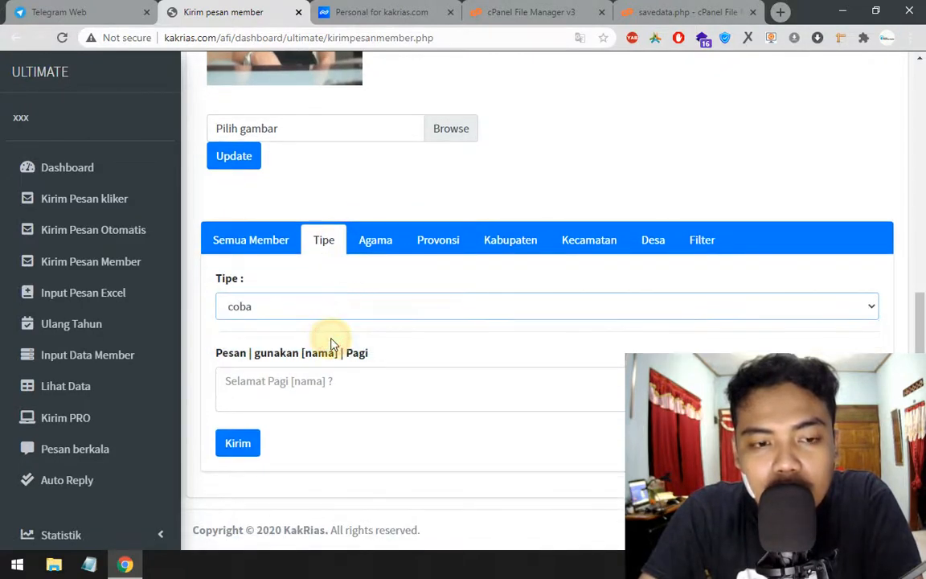
left_click(329, 391)
type("halo")
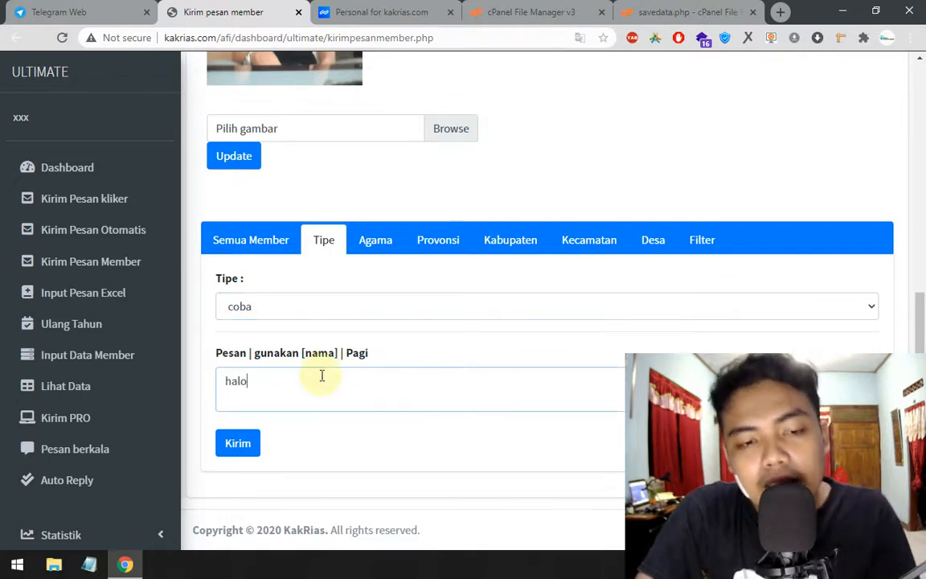
left_click(238, 443)
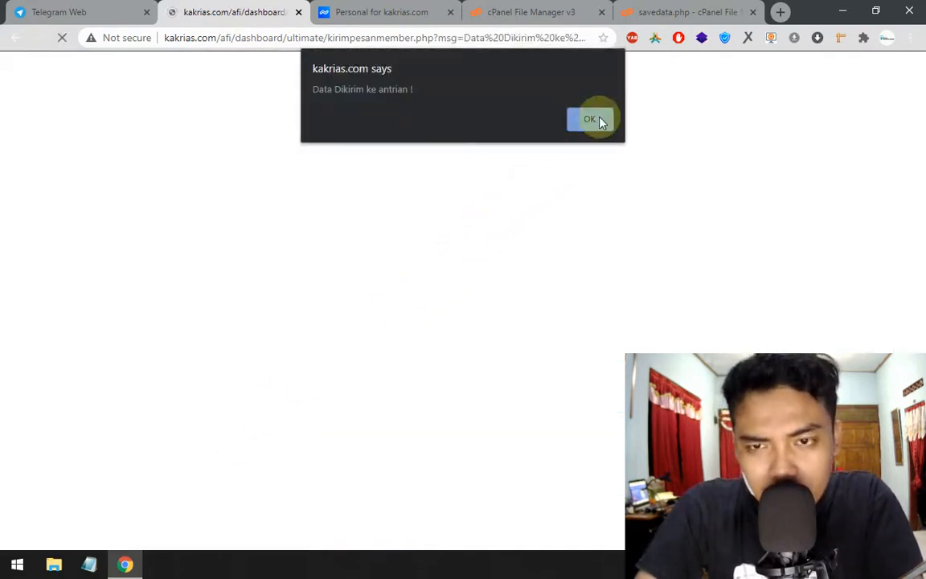
left_click(599, 120)
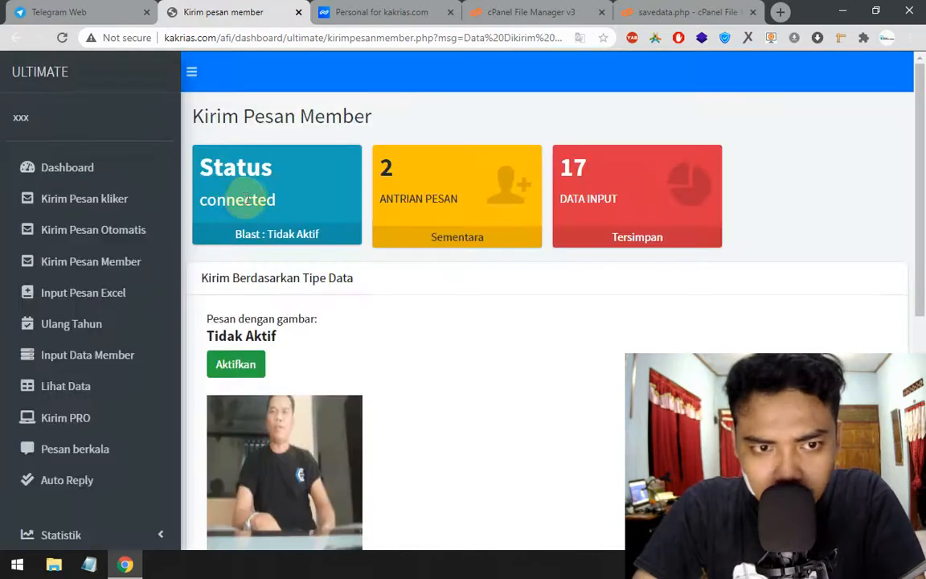
Check the Antrian Pesan count on the Kirim Pesan Member page.
left_click_drag(384, 166, 462, 215)
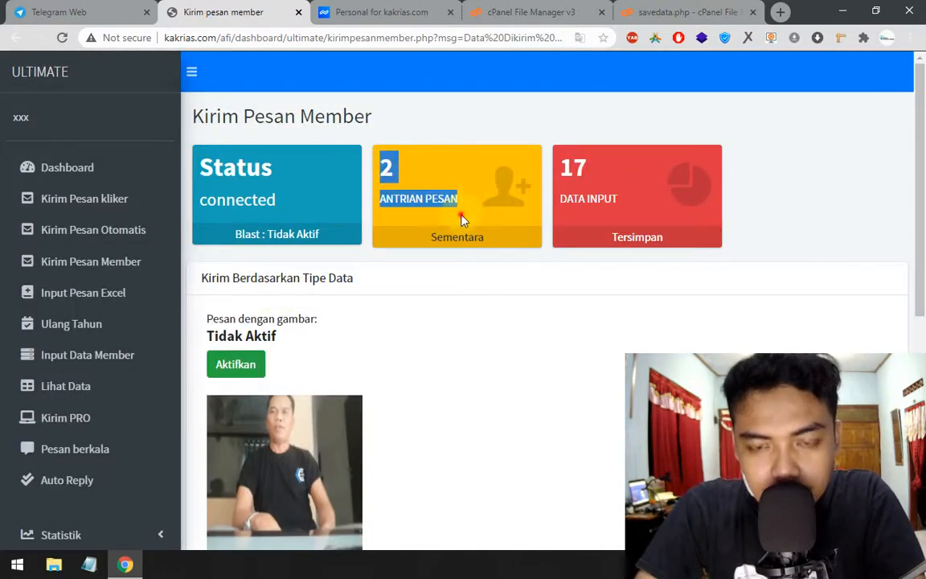
left_click(385, 165)
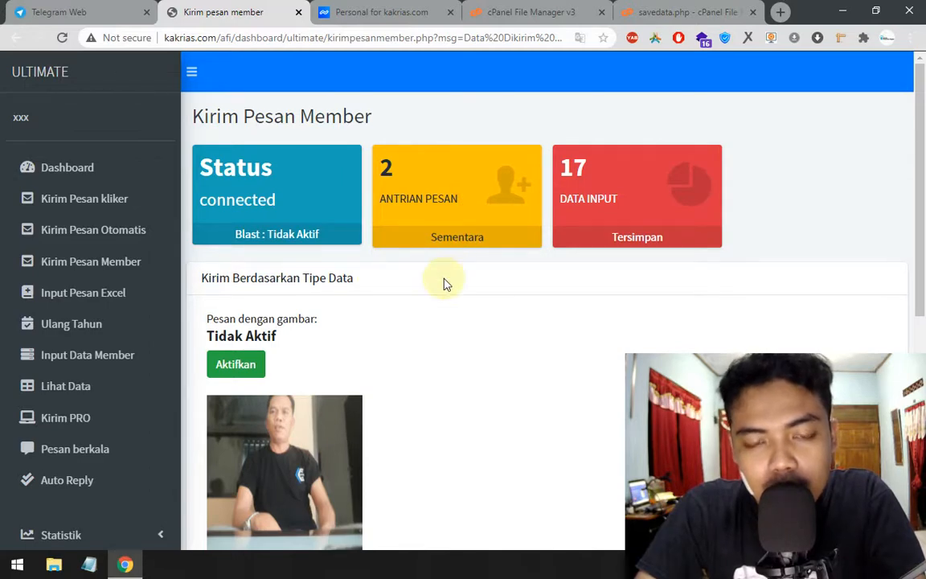
scroll(442, 285, "down", 5)
scroll(442, 285, "up", 6)
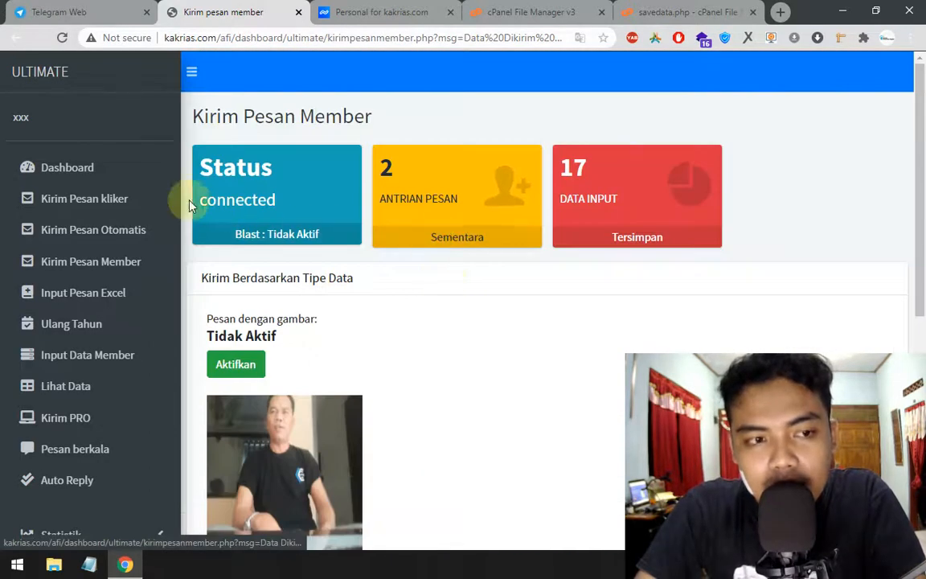
Check the message queue on the Dashboard and open the Kirim Pesan Otomatis page.
left_click(113, 169)
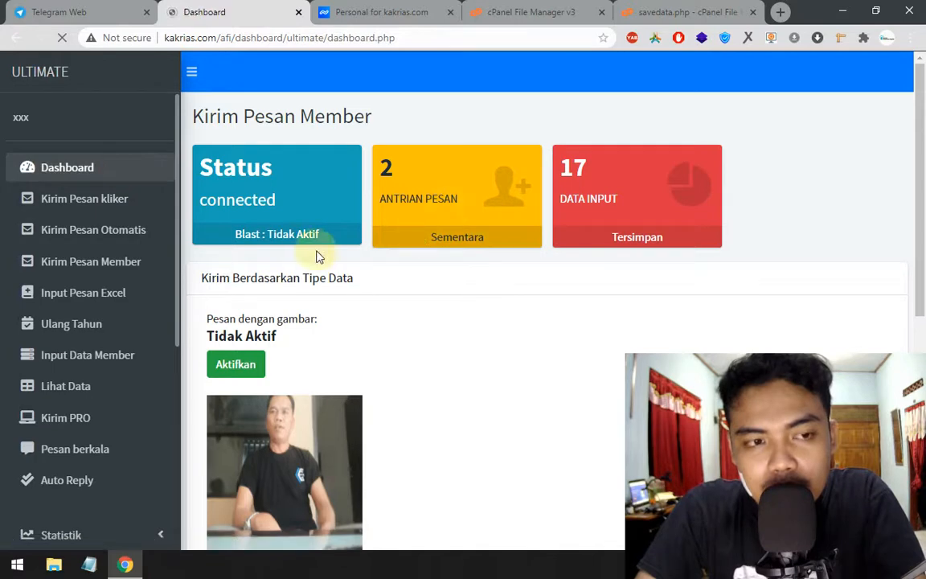
scroll(222, 404, "down", 1)
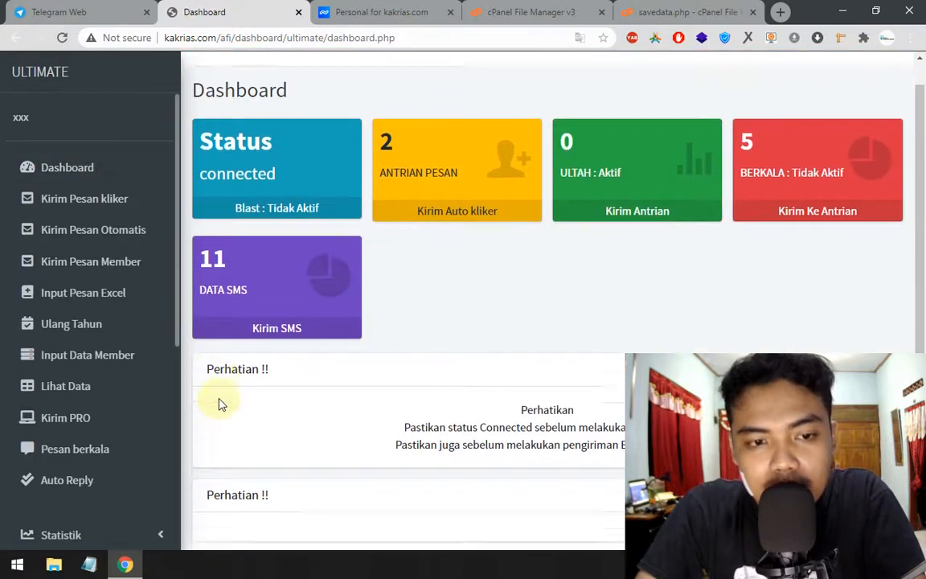
scroll(222, 404, "up", 1)
left_click(83, 241)
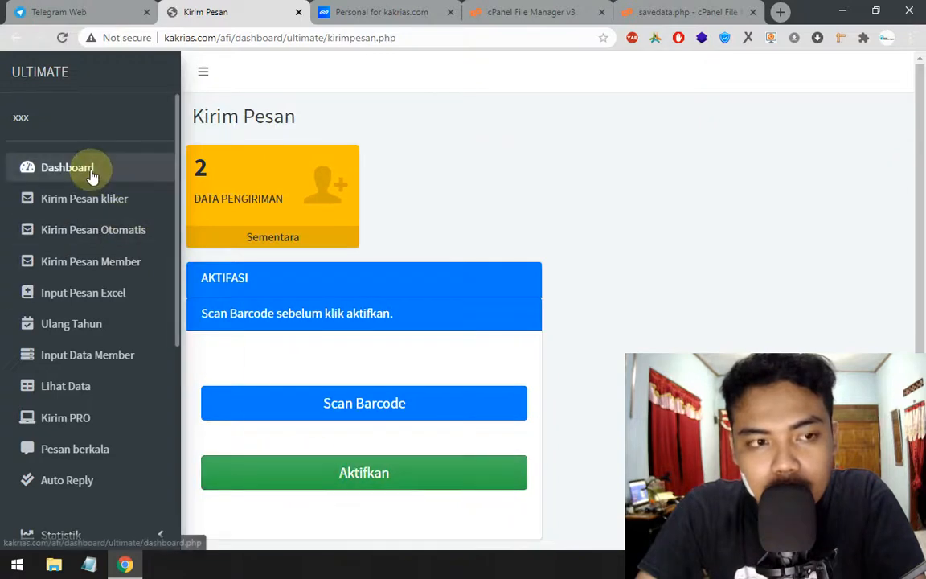
Review the unsent message on the Kirim Pesan kliker page and return to the Dashboard.
left_click(81, 175)
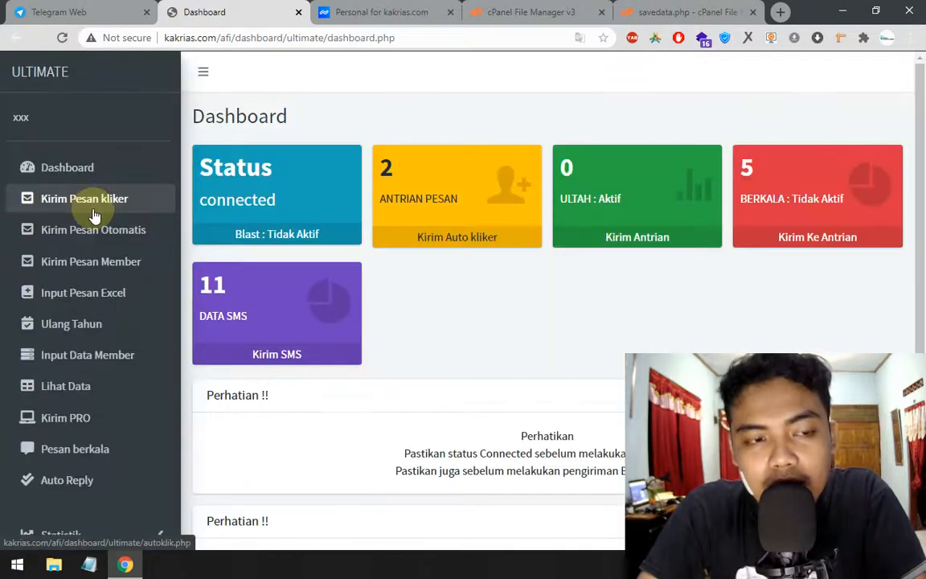
left_click(91, 202)
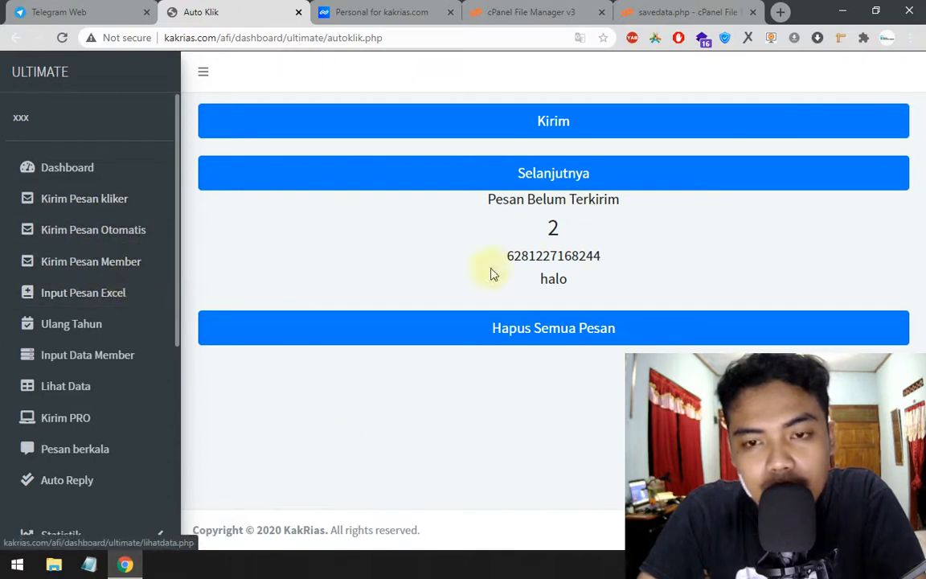
left_click(99, 175)
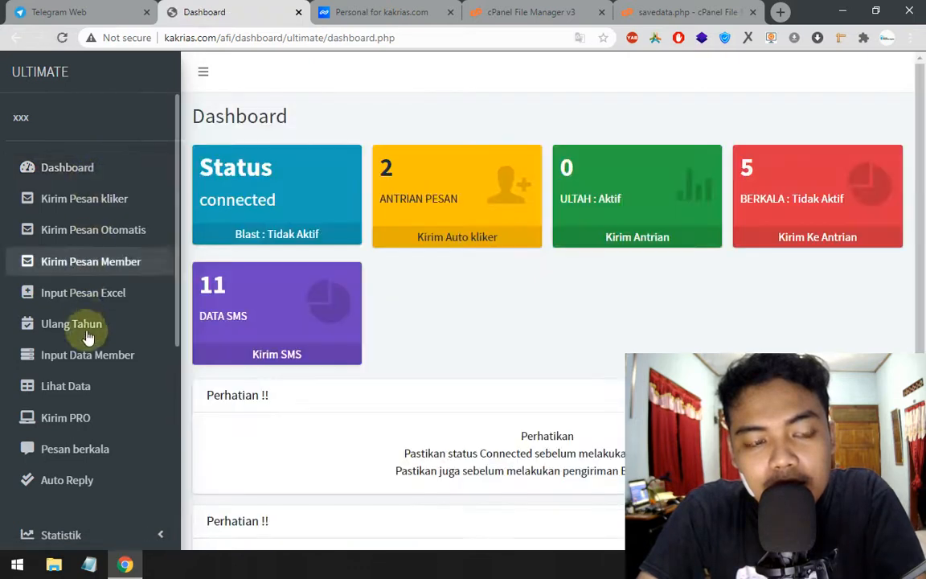
Download the queued member data as an Excel file through Kirim PRO and return to the Dashboard.
left_click(85, 418)
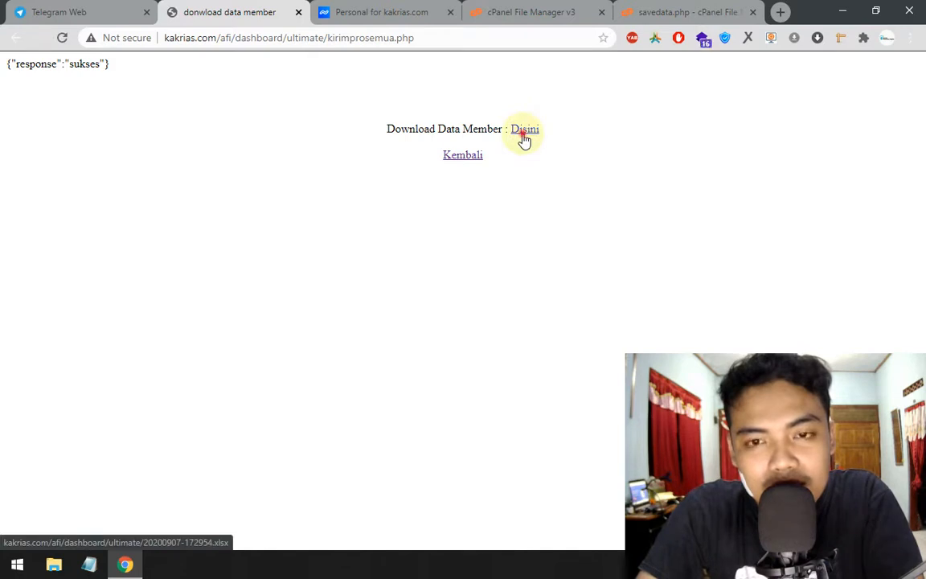
left_click(524, 130)
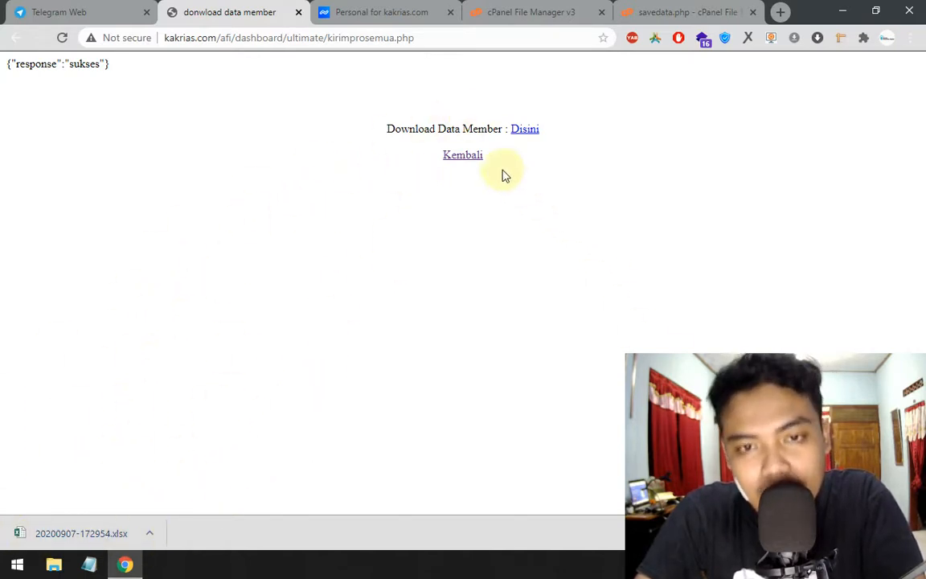
left_click(463, 155)
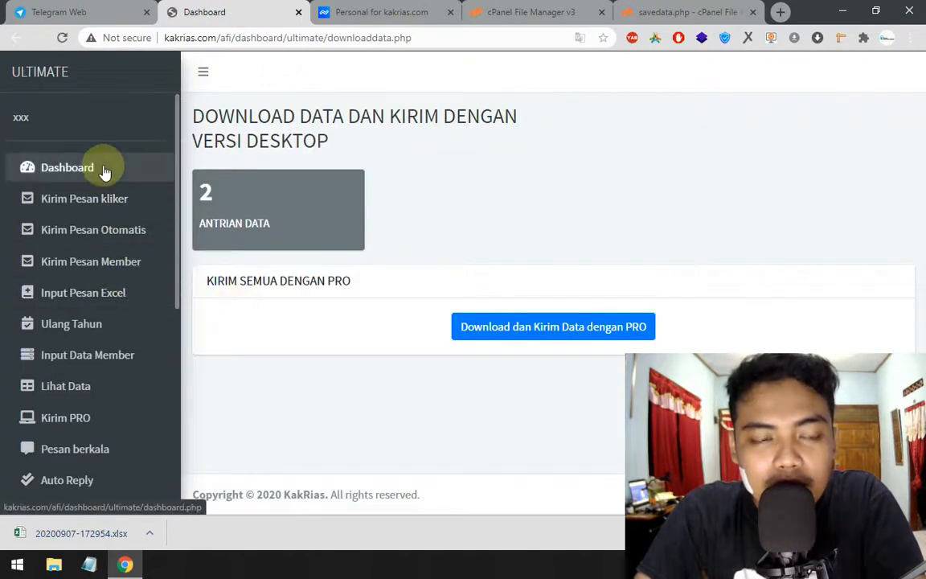
scroll(104, 171, "down", 2)
scroll(103, 171, "up", 2)
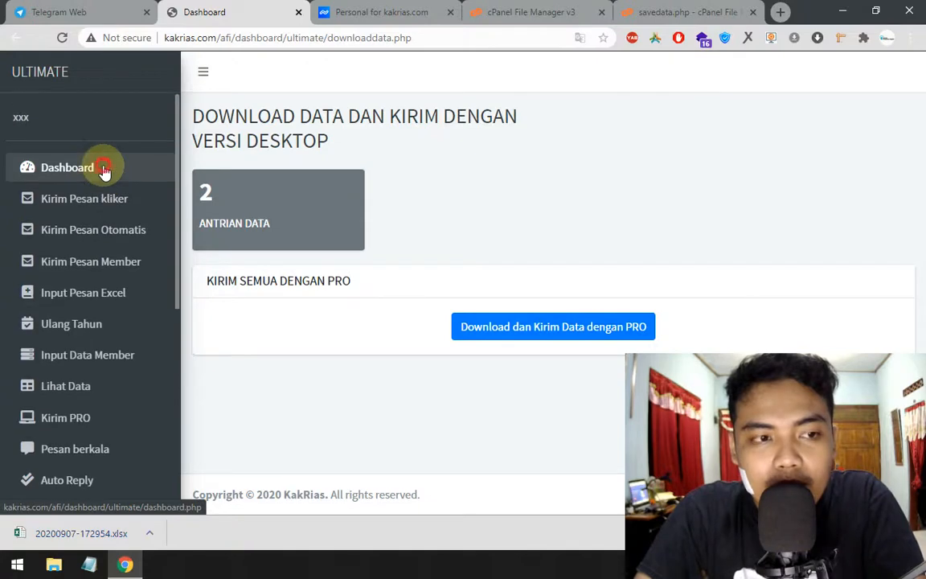
left_click(104, 170)
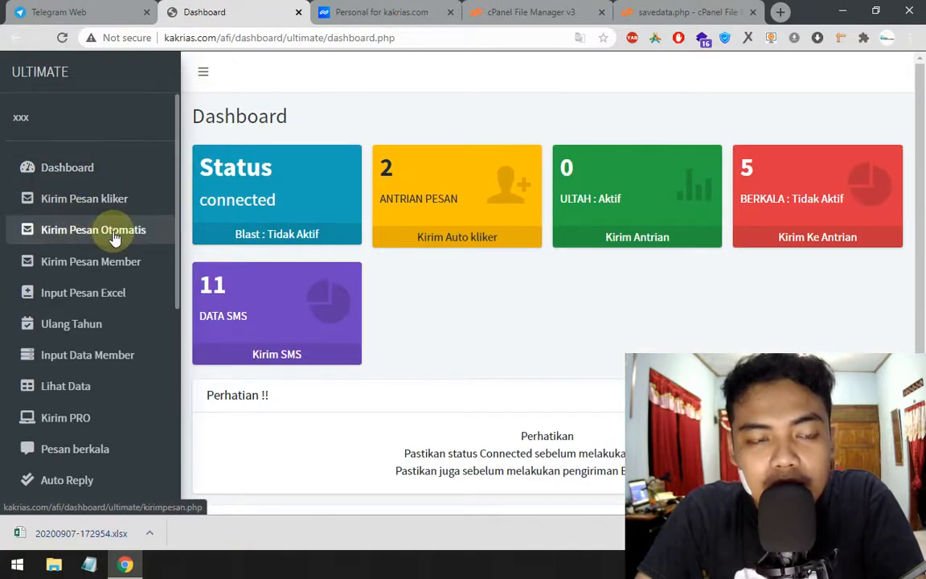
Review the activation options on the Kirim Pesan Otomatis page and check the connection Status on the Dashboard.
scroll(113, 233, "down", 2)
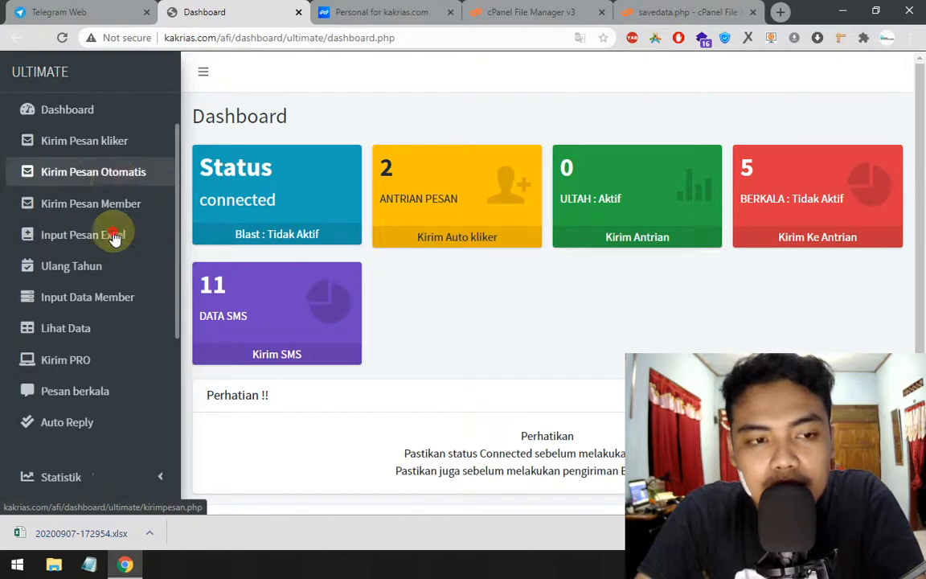
left_click(113, 223)
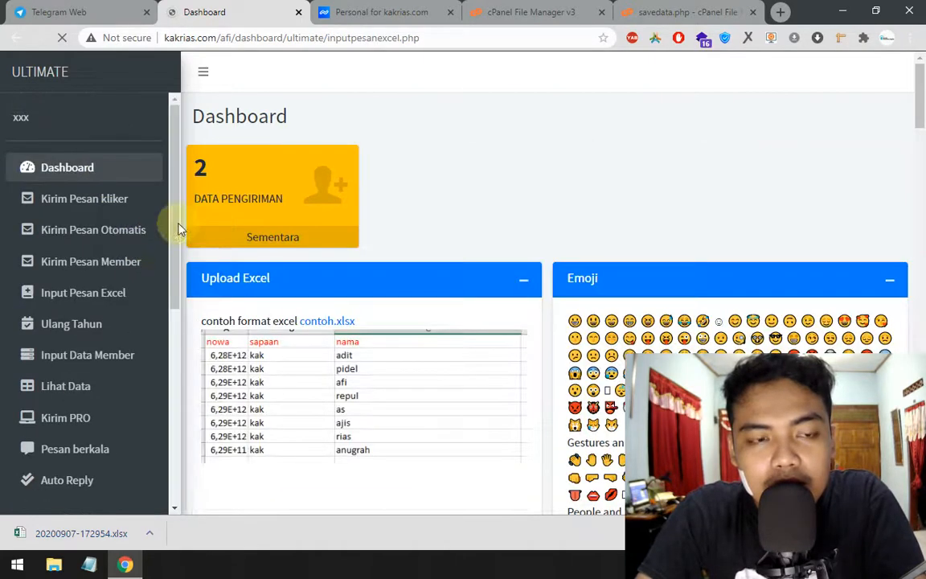
left_click(103, 229)
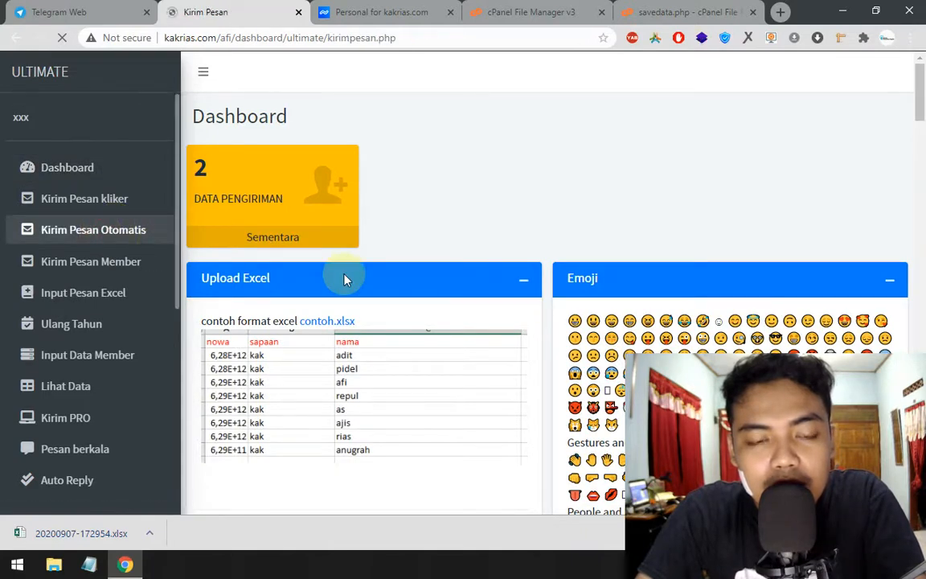
scroll(344, 278, "down", 1)
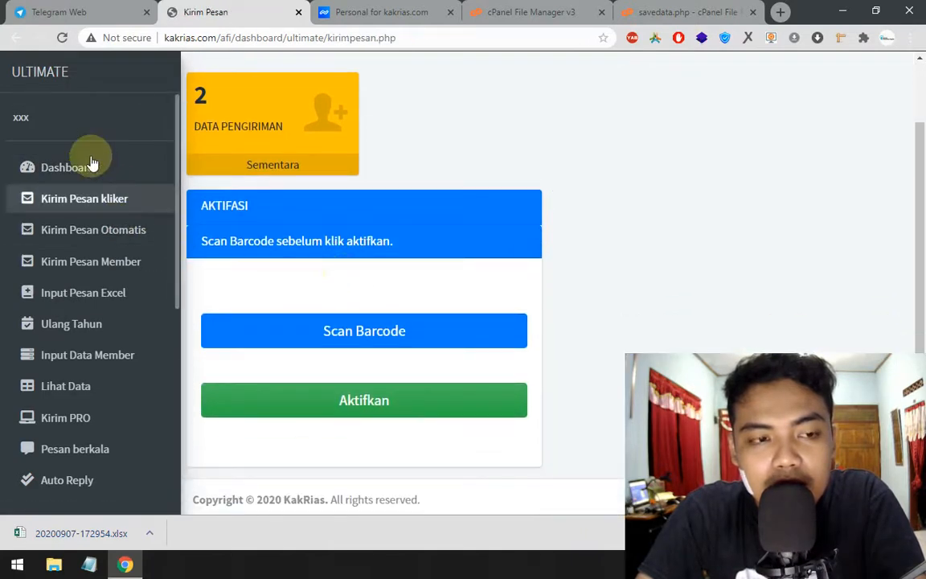
left_click(130, 165)
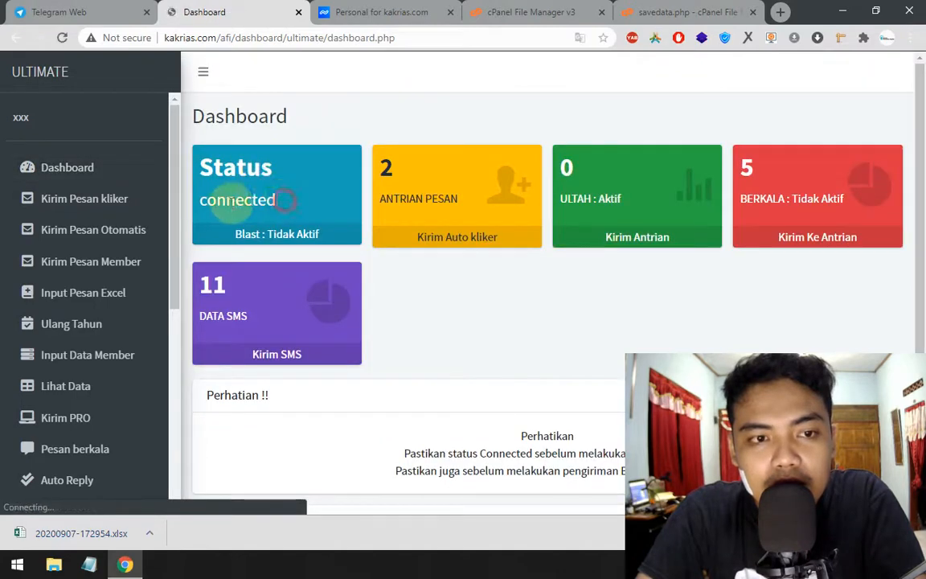
left_click_drag(229, 200, 203, 200)
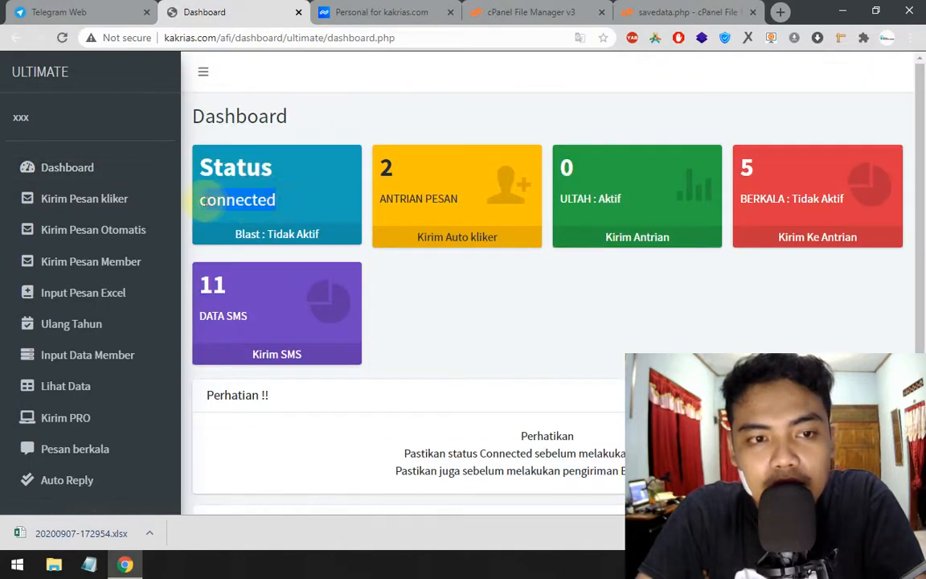
Activate automatic sending of the queued messages on the Kirim Pesan Otomatis page and refresh the page to check DATA PENGIRIMAN.
left_click(117, 233)
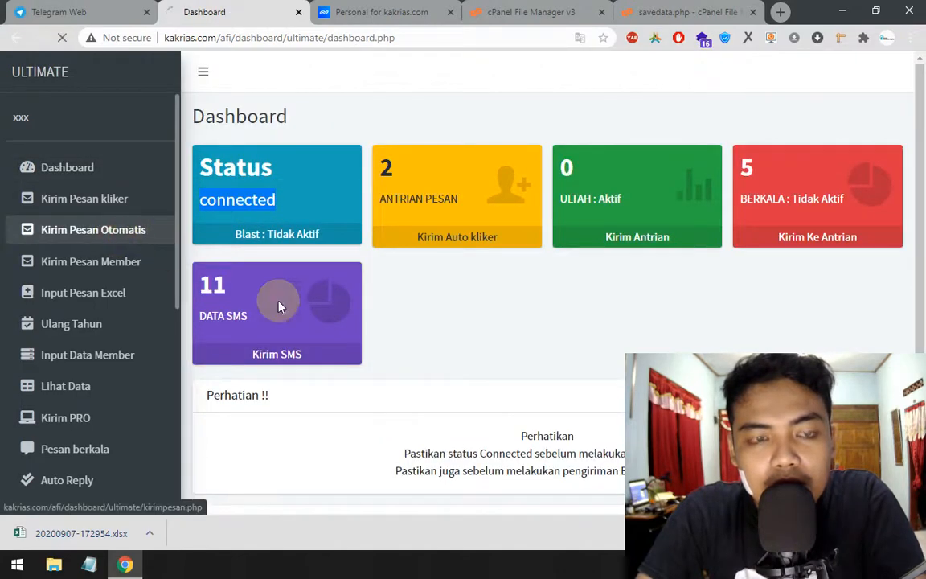
scroll(329, 370, "down", 1)
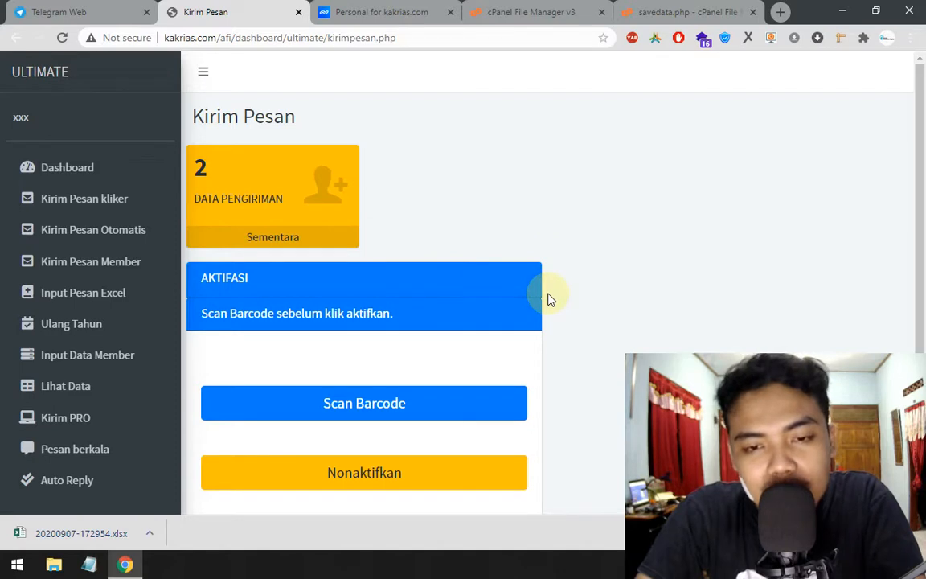
scroll(550, 299, "down", 2)
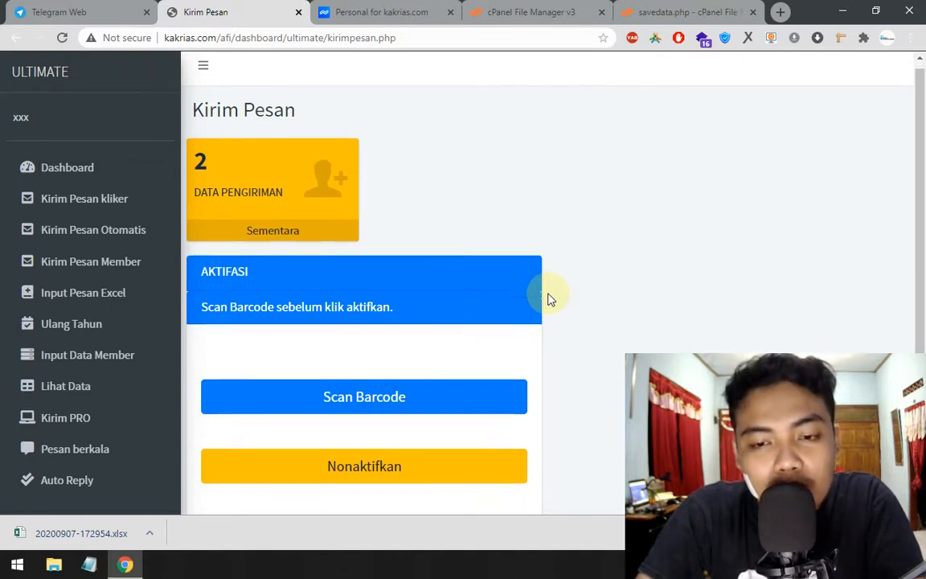
scroll(550, 299, "up", 2)
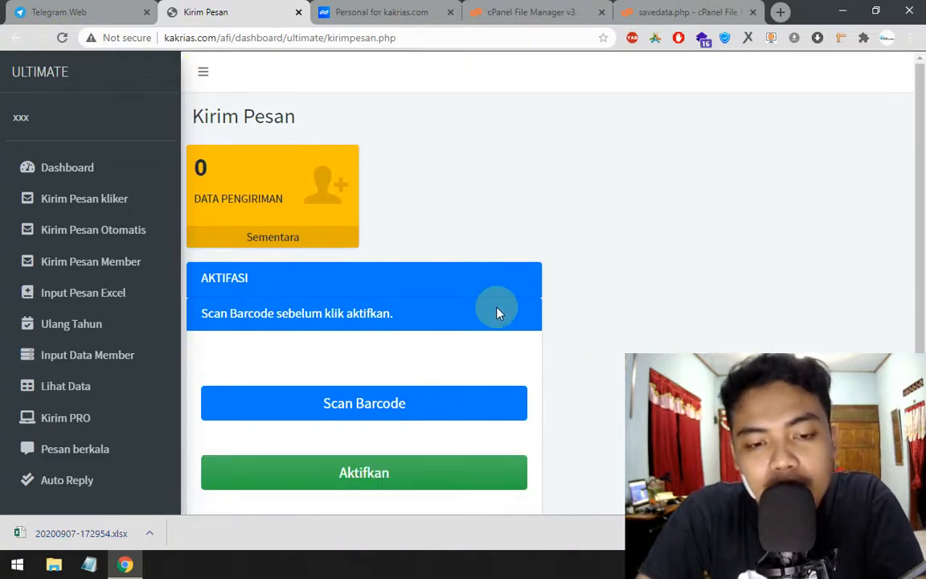
left_click(66, 38)
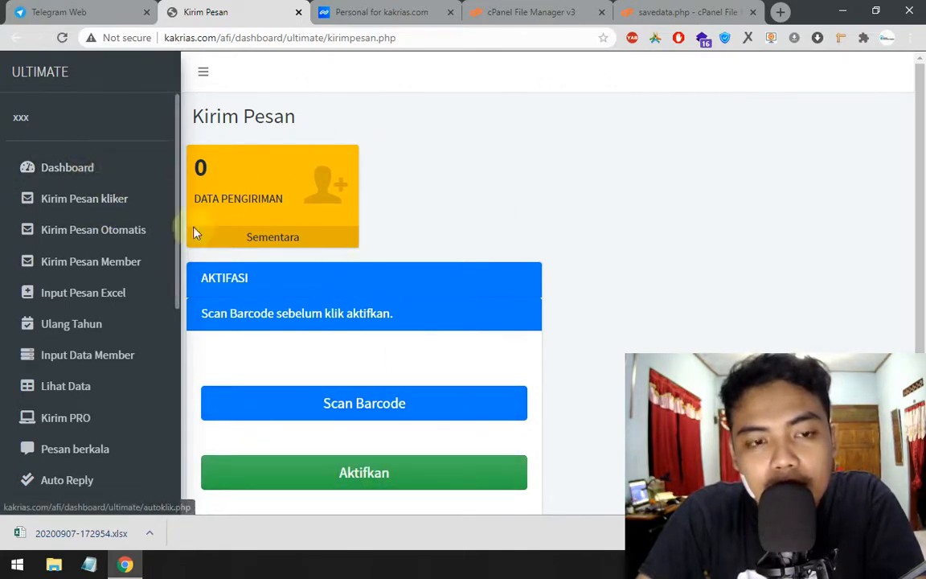
Check the ANTRIAN PESAN count and Blast status on the Dashboard, and look through the remaining sending features.
scroll(105, 269, "down", 4)
scroll(104, 241, "up", 4)
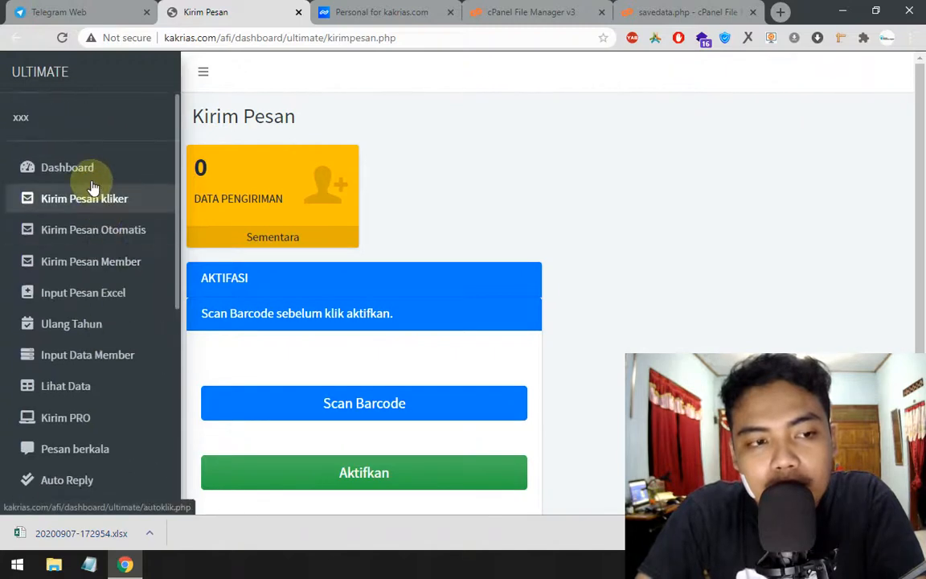
left_click(92, 171)
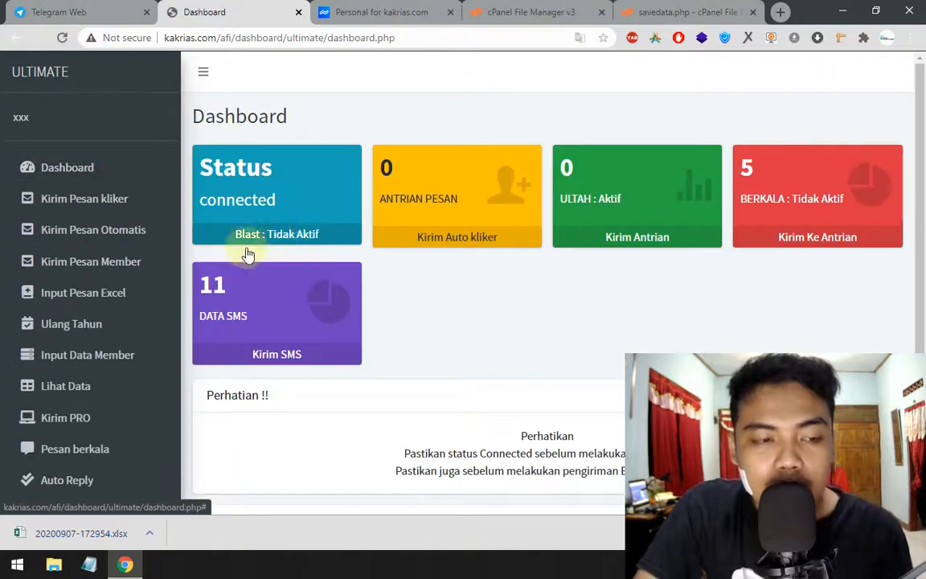
scroll(134, 272, "down", 5)
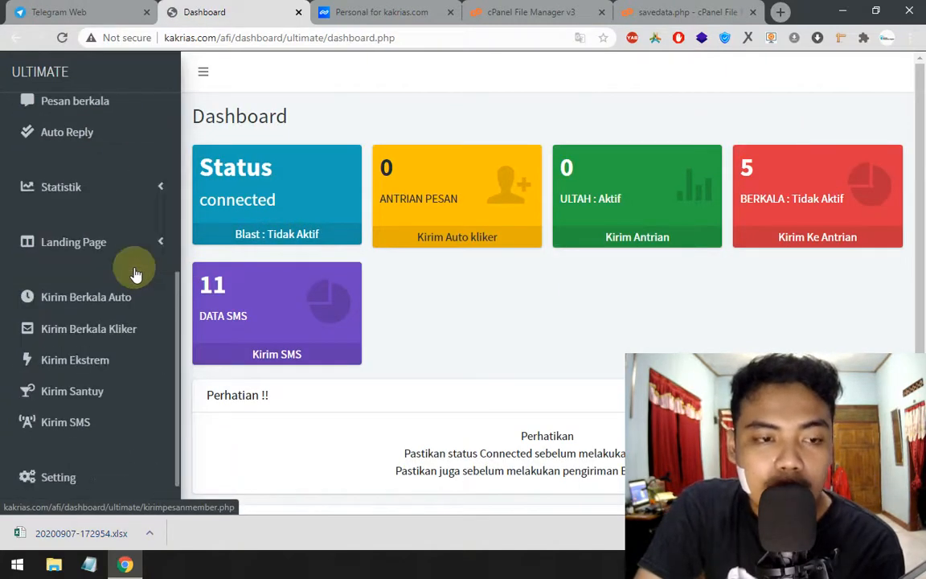